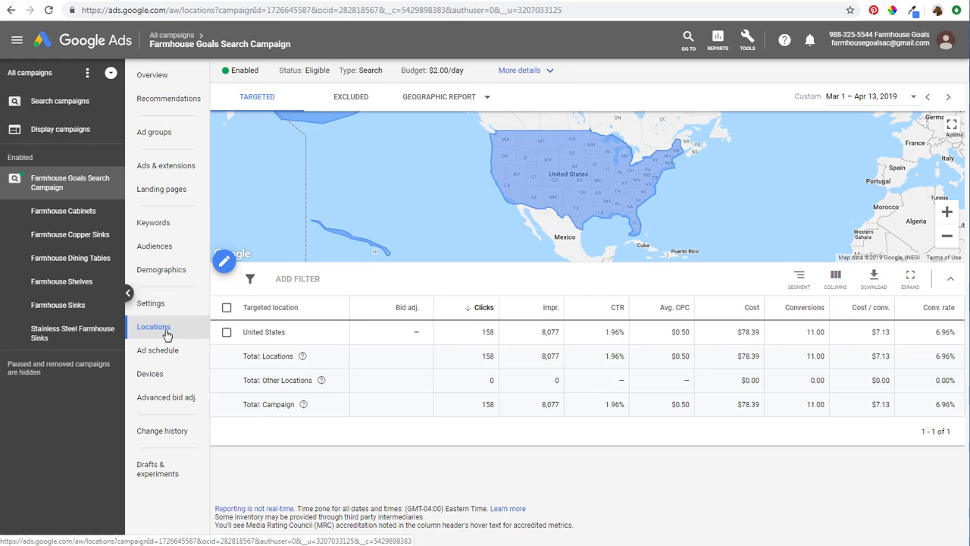
Review the campaign's location settings, including the target and exclude choices under the location options.
click(150, 303)
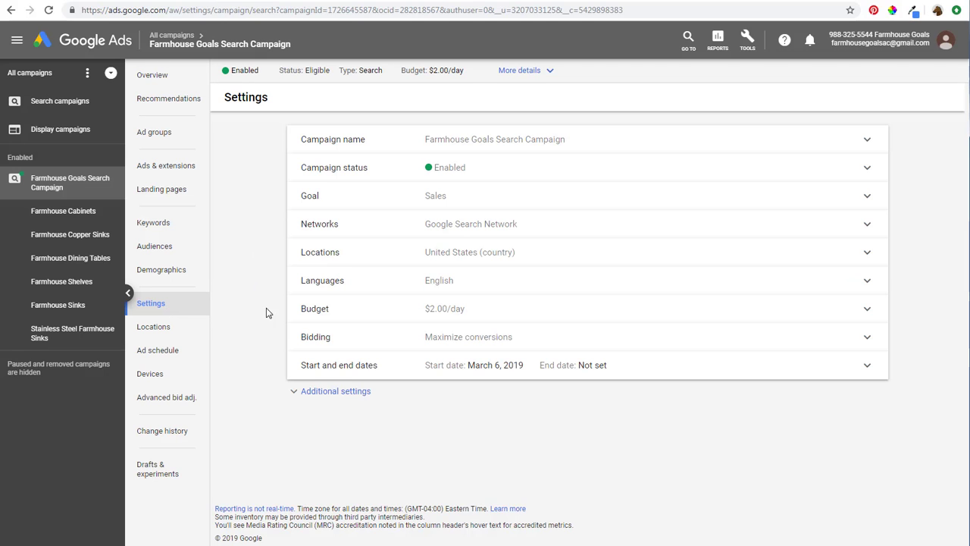
click(551, 263)
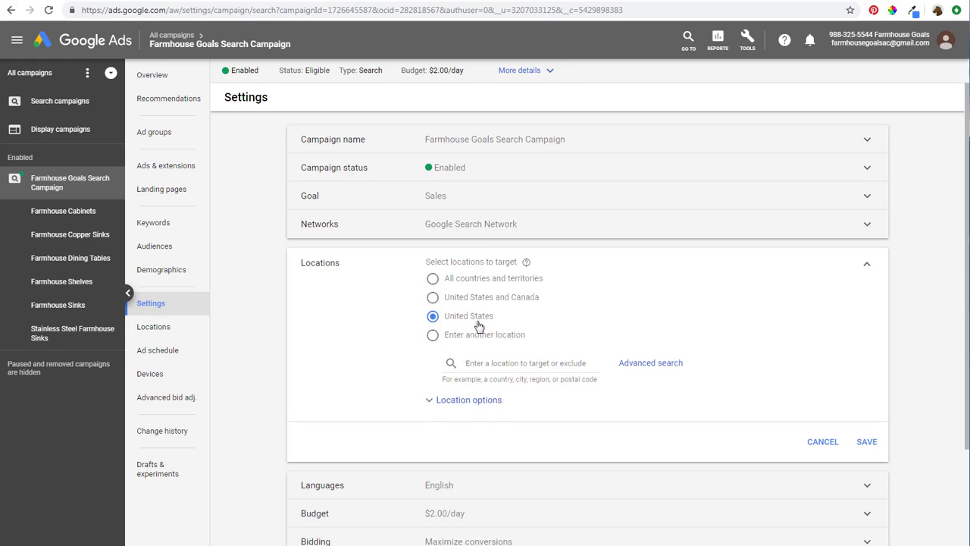
click(444, 401)
scroll(825, 394, down, 1)
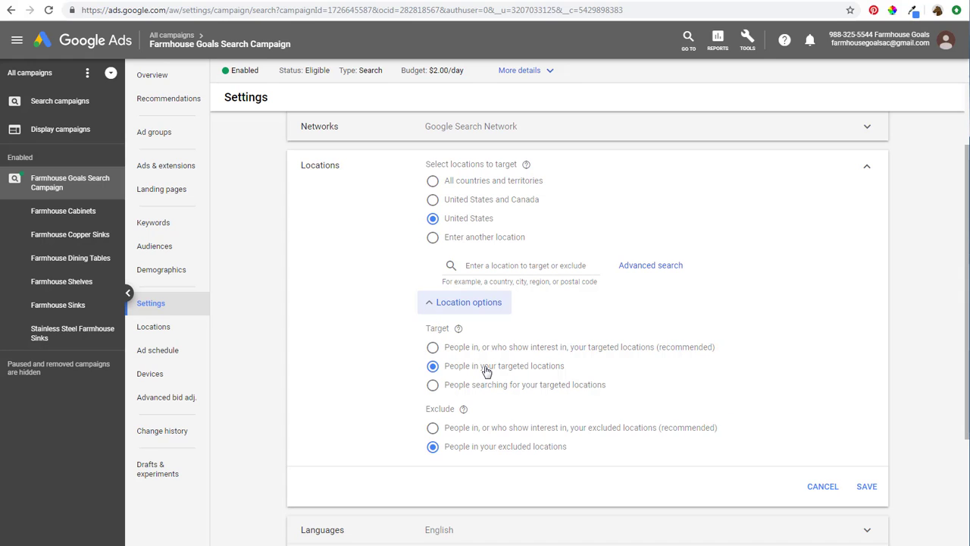
click(441, 304)
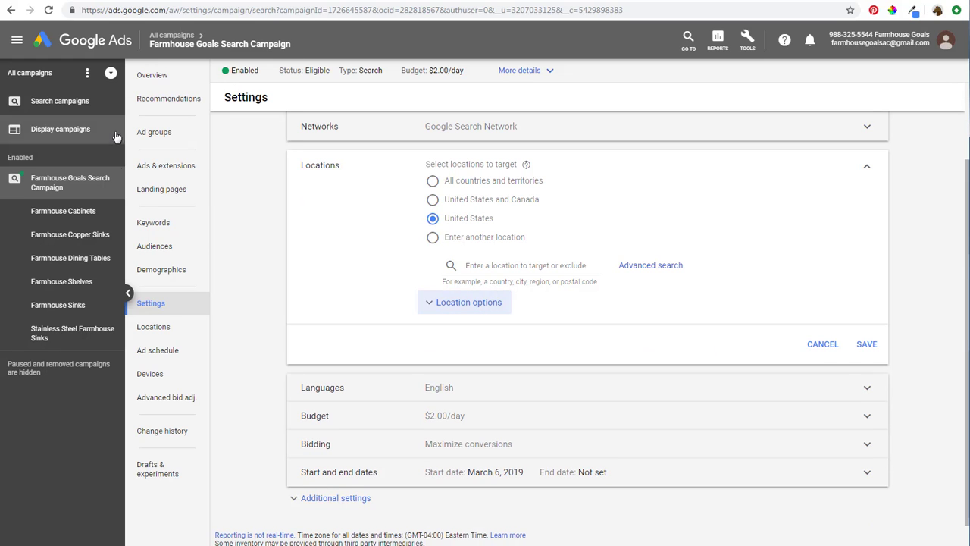
Check the campaign's excluded locations and open the geographic report of locations that triggered ads.
click(153, 326)
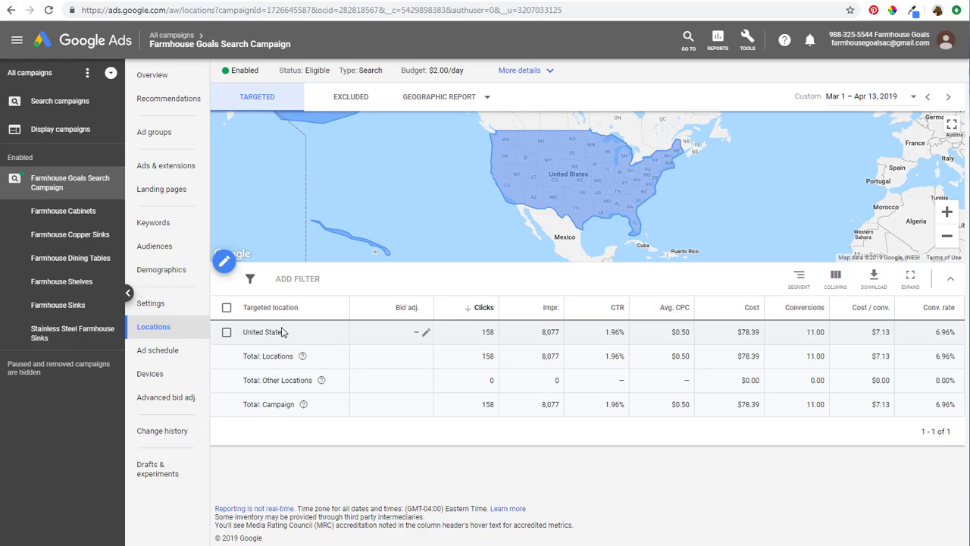
click(353, 100)
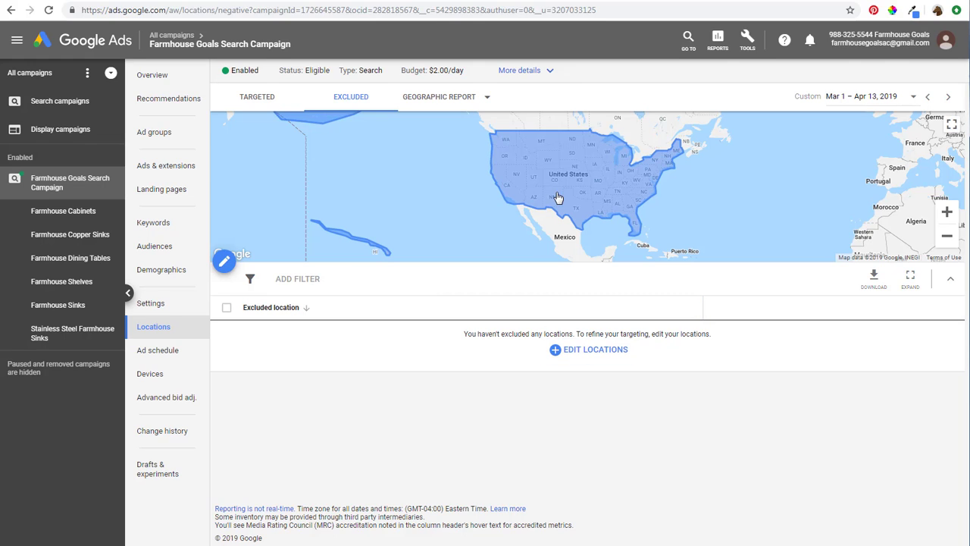
click(453, 105)
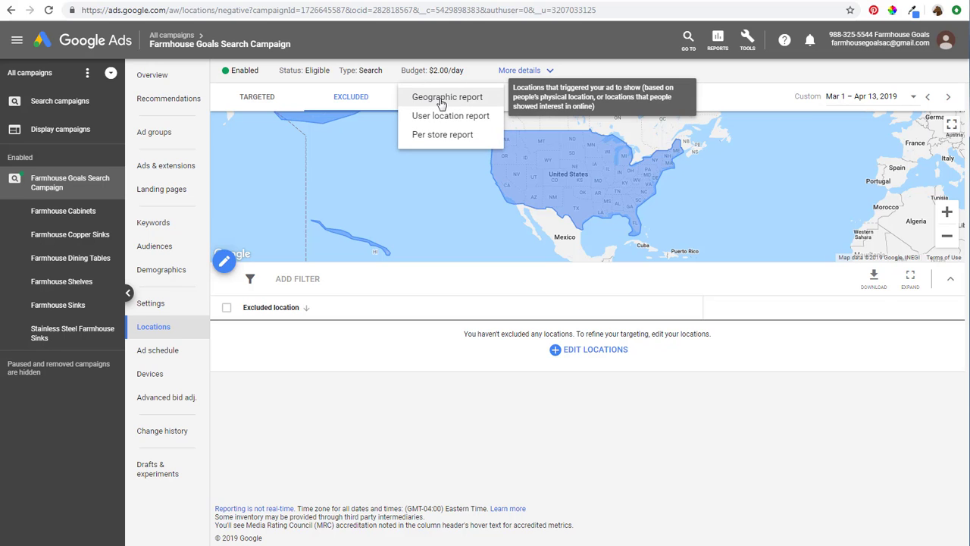
click(445, 100)
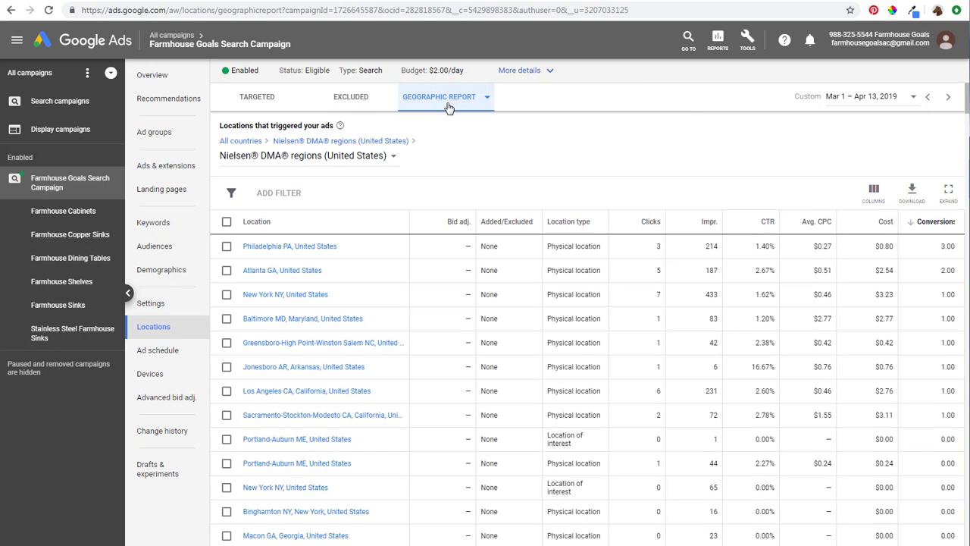
From the all-countries level, break down the United States physical location results by region and by state.
click(244, 142)
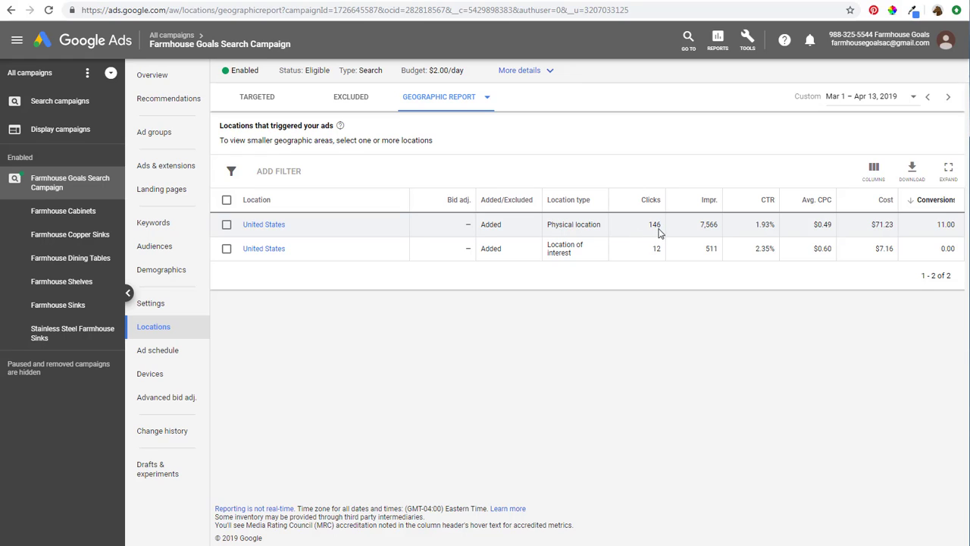
click(226, 225)
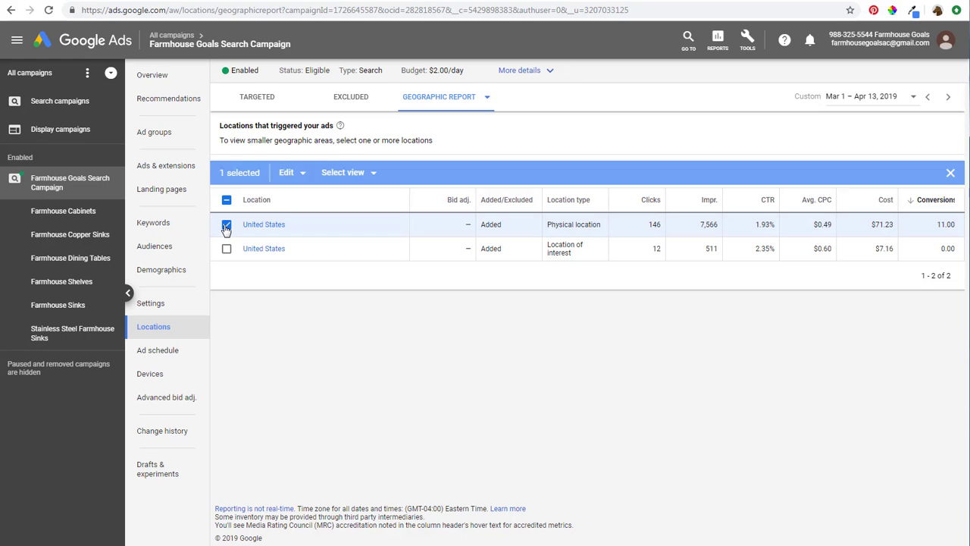
click(363, 174)
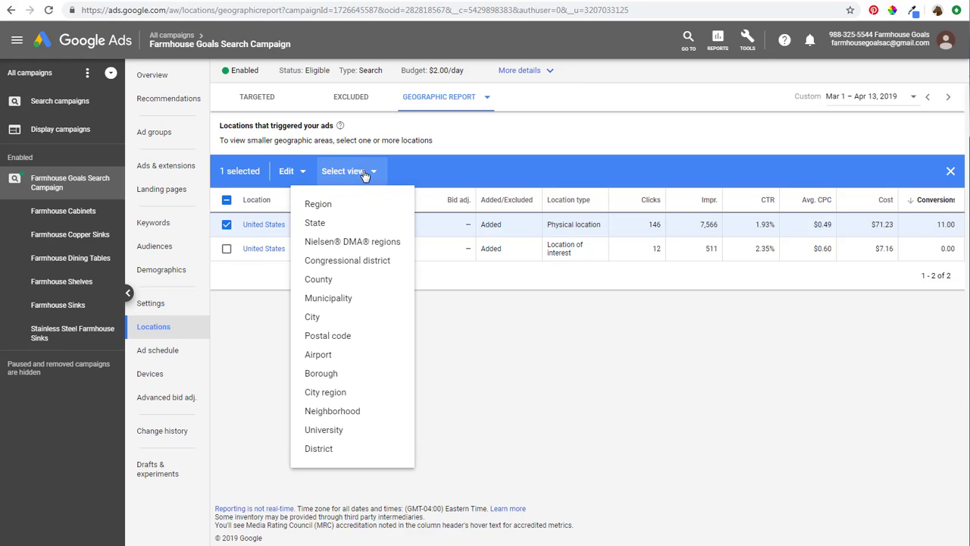
click(318, 205)
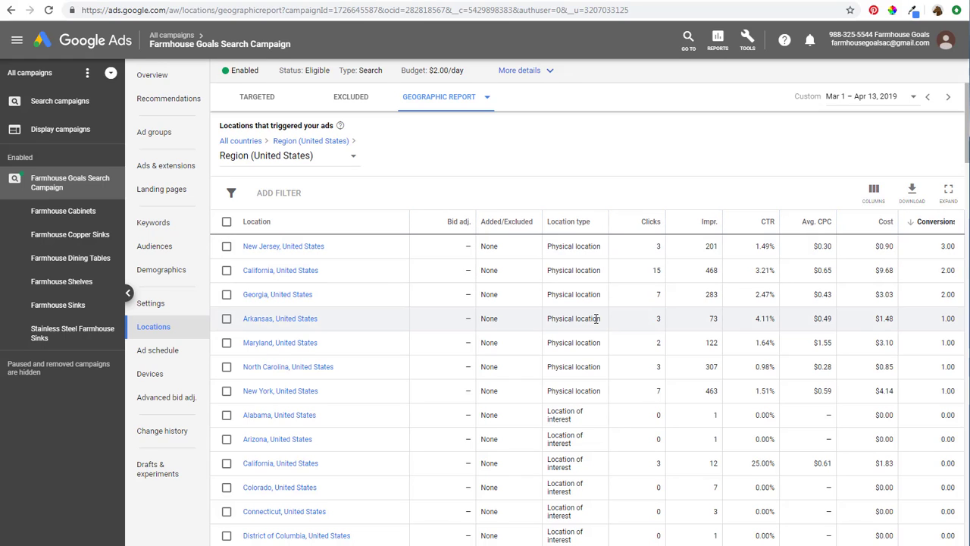
click(301, 158)
click(243, 187)
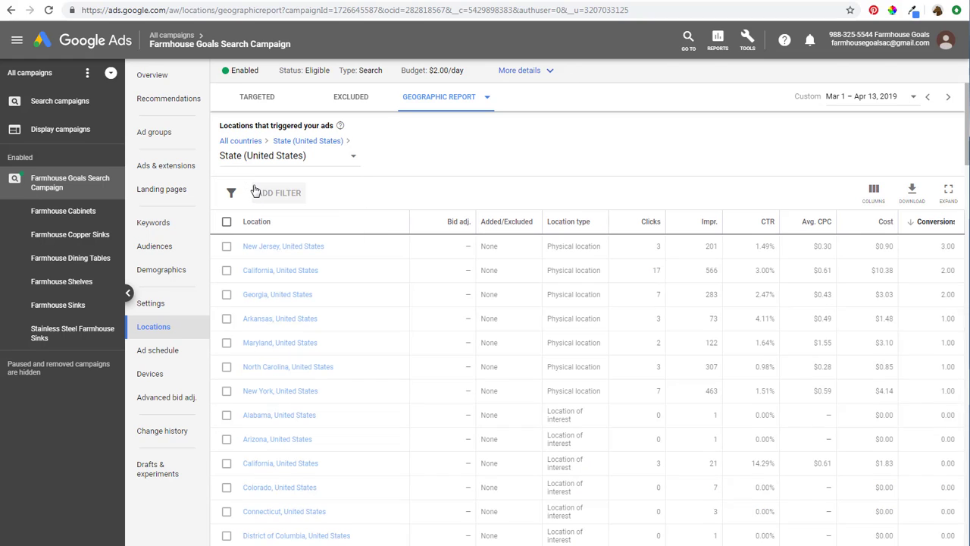
View the geographic report by Nielsen DMA regions, sorted by impressions from highest to lowest.
click(326, 158)
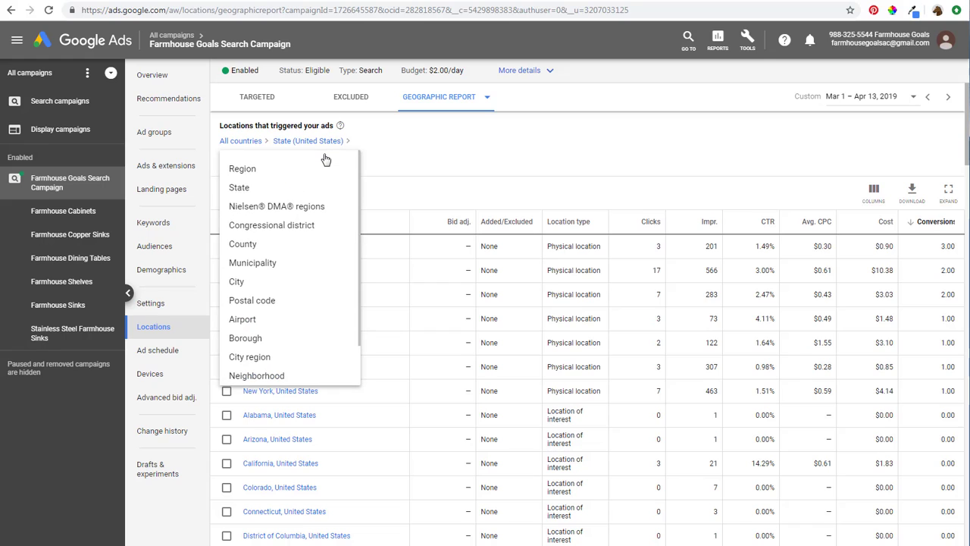
click(271, 212)
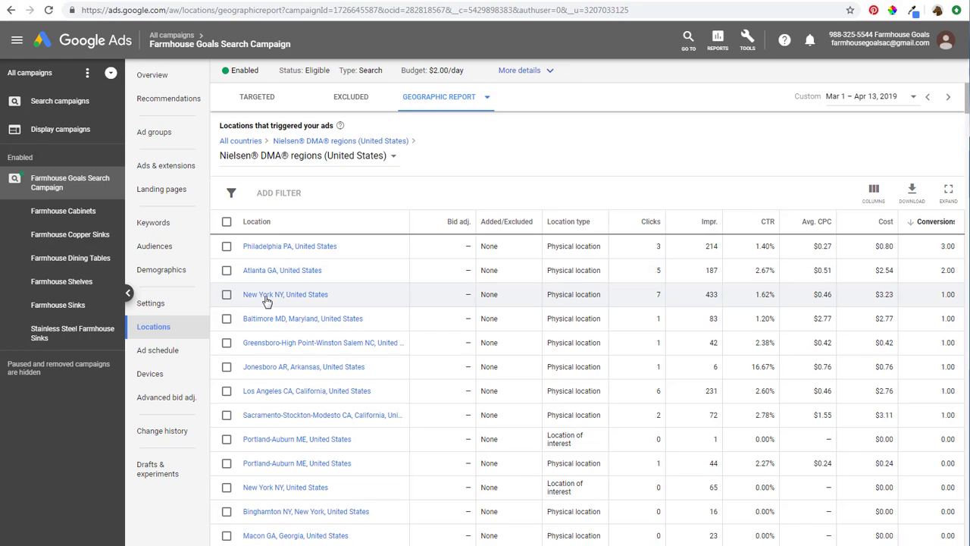
click(702, 221)
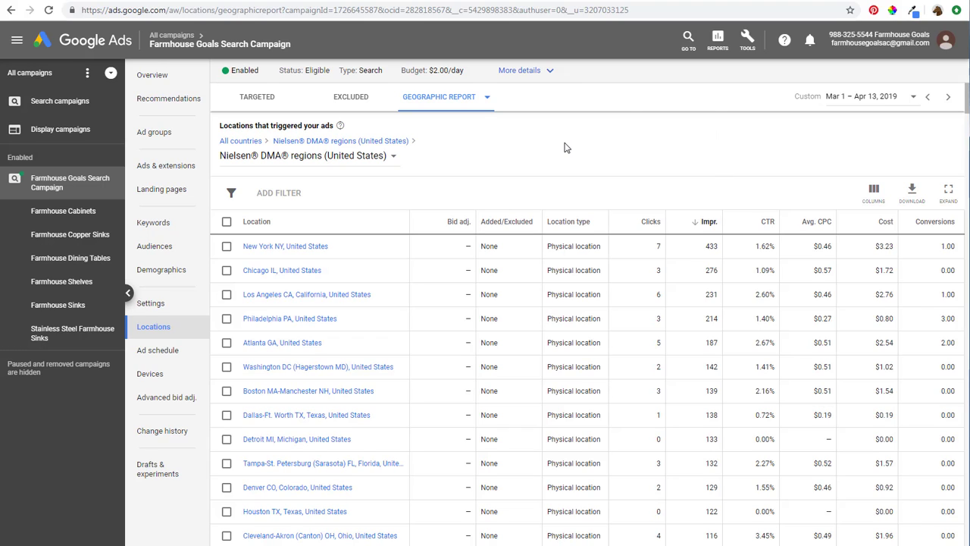
View the geographic report for the United States by congressional district and by county.
click(350, 157)
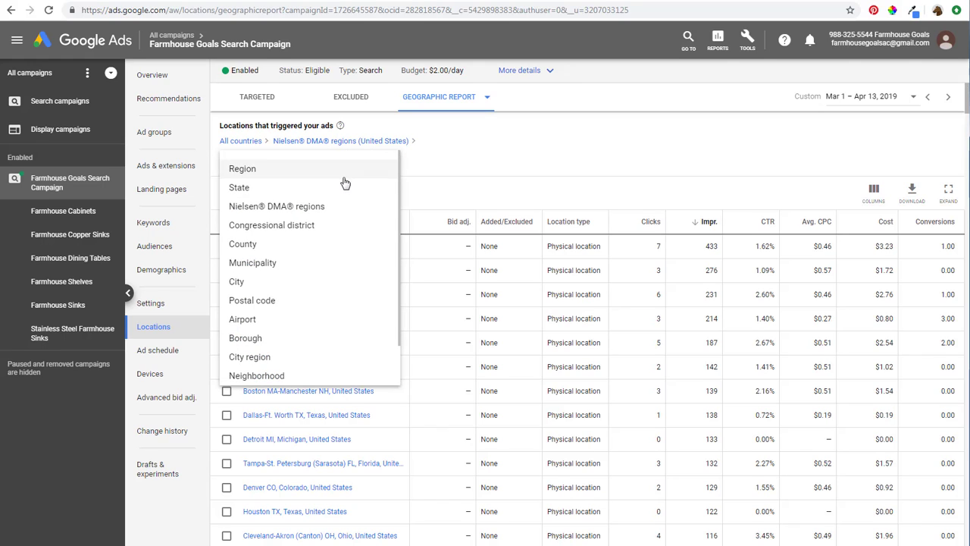
click(272, 226)
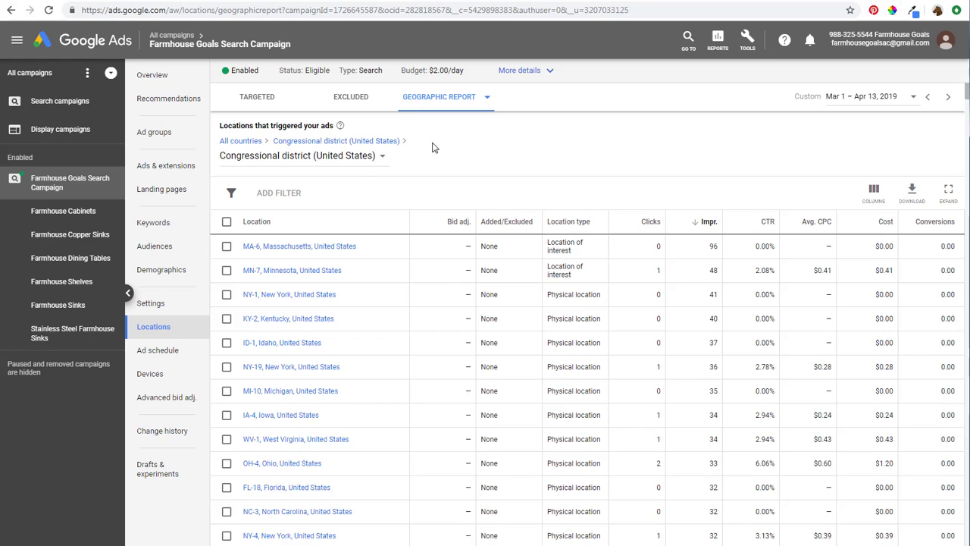
click(354, 165)
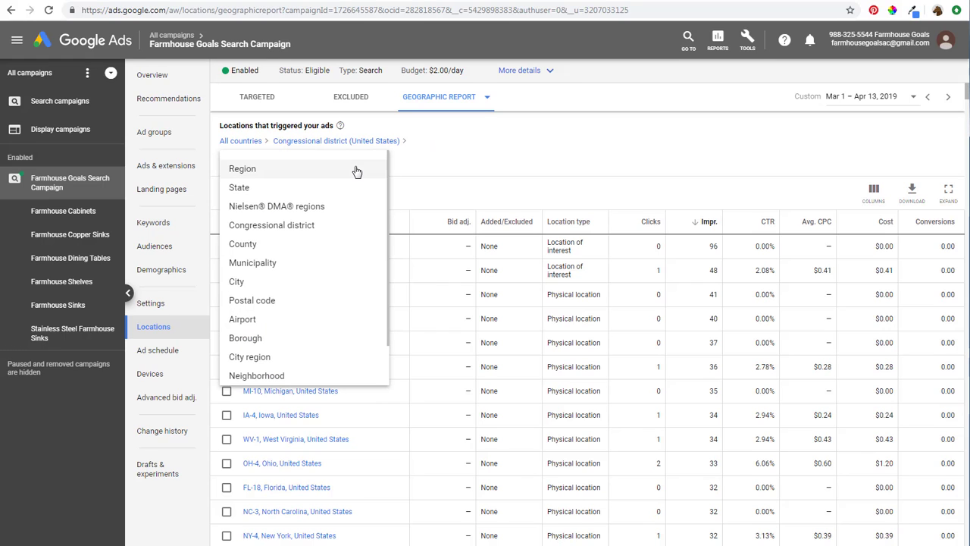
click(261, 250)
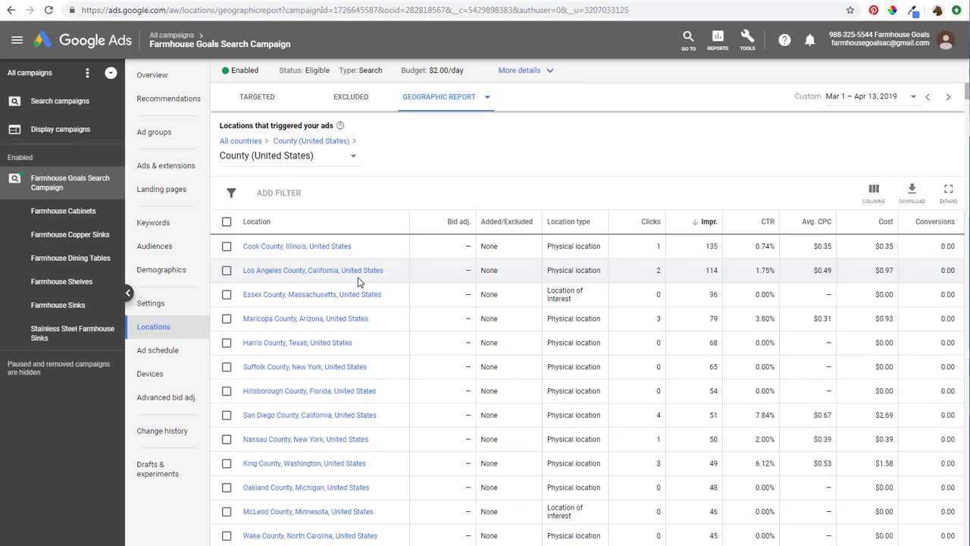
View the geographic report for the United States by municipality and by city.
click(352, 160)
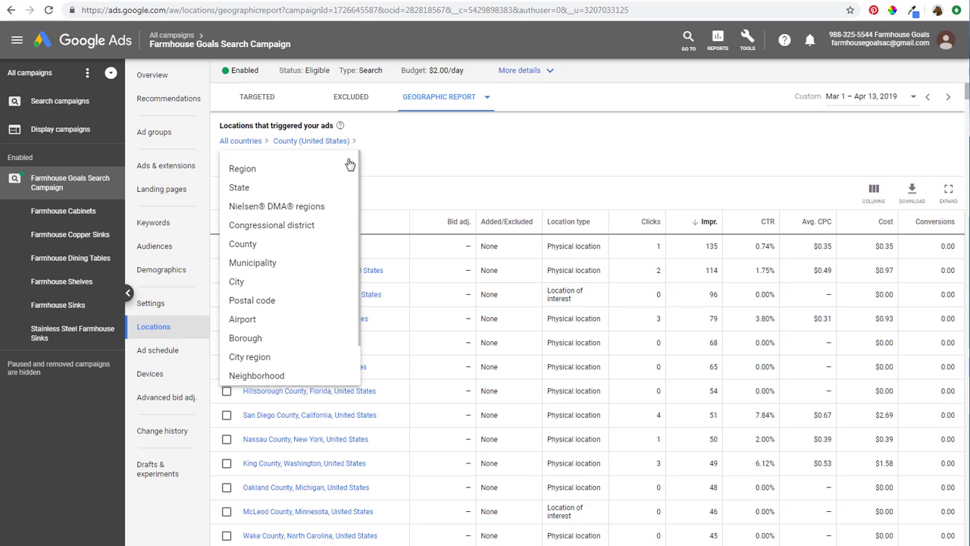
click(255, 265)
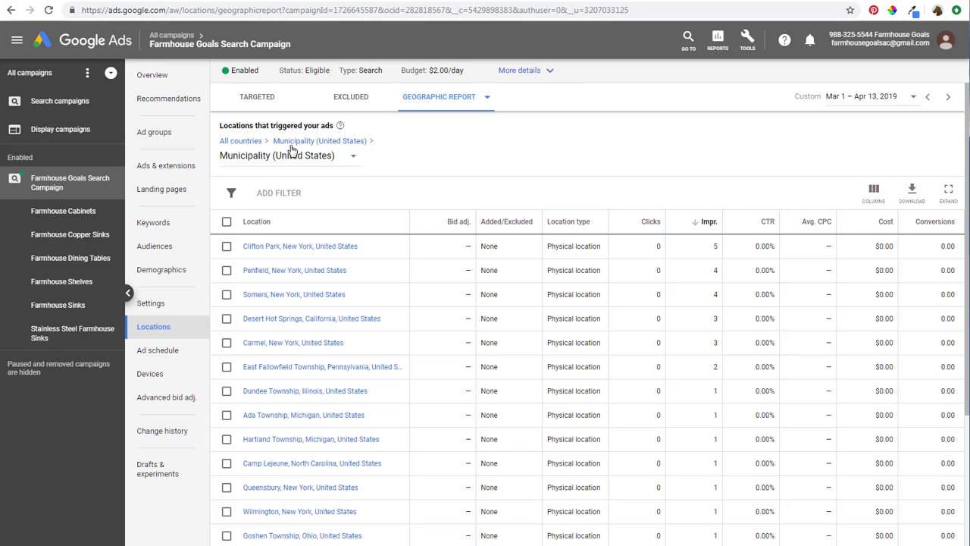
click(267, 166)
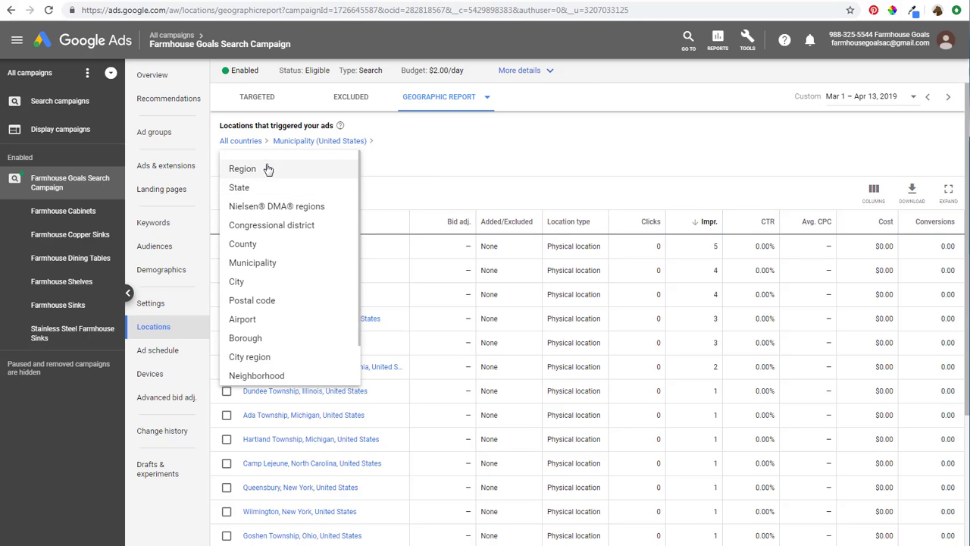
click(268, 282)
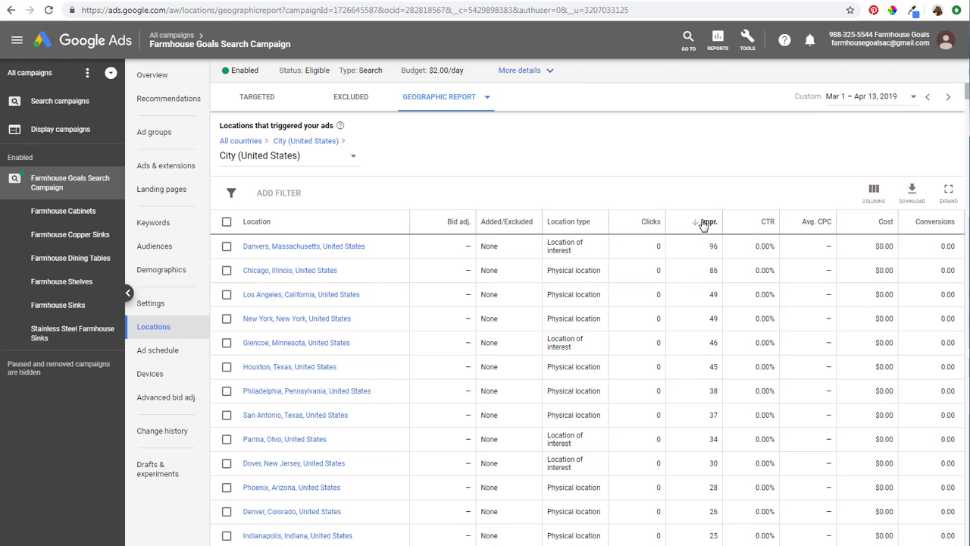
View the geographic report for the United States by postal code and by airport.
mouse_move(704, 225)
click(315, 159)
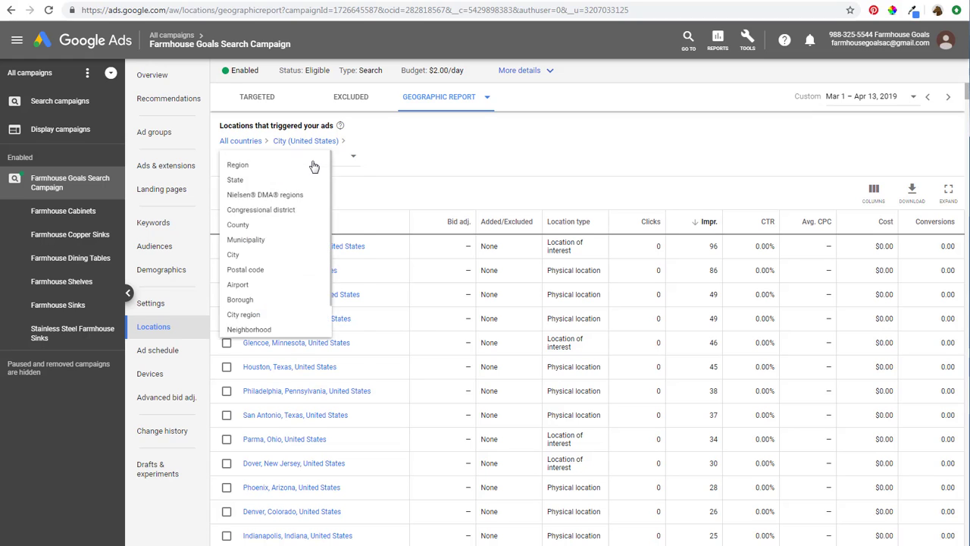
click(253, 302)
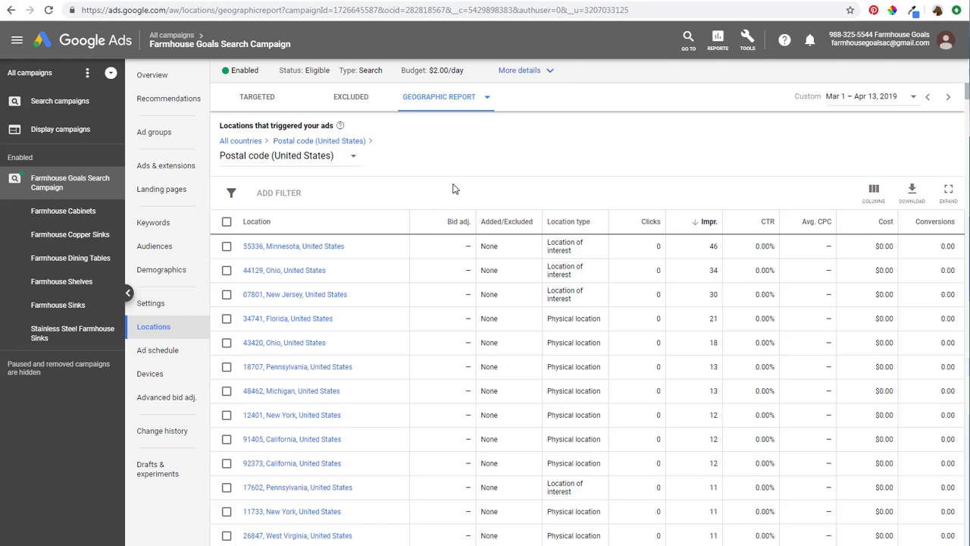
click(346, 158)
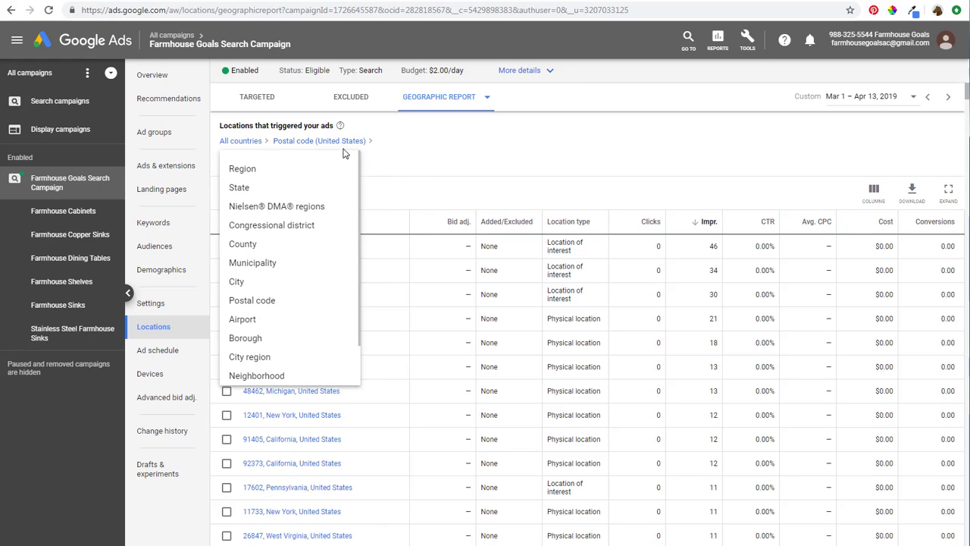
click(244, 319)
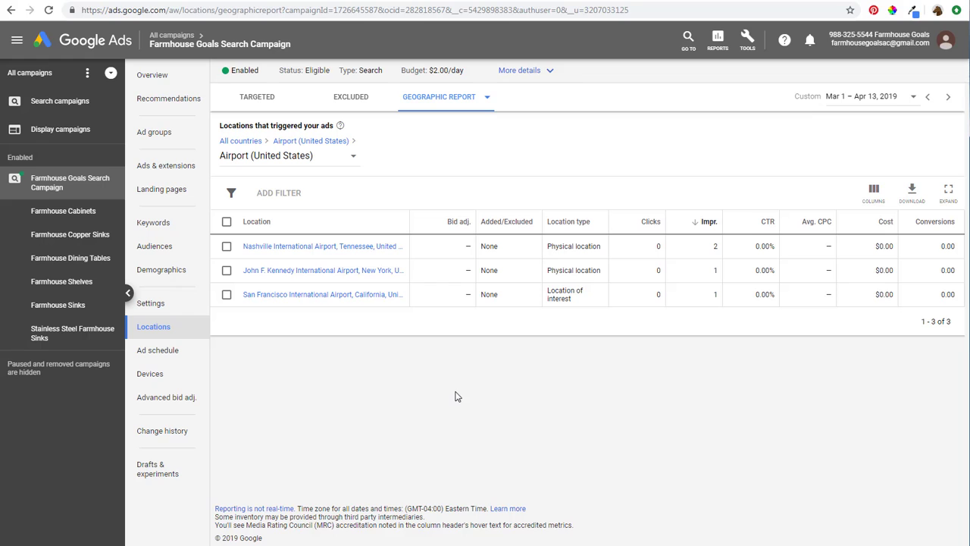
View the geographic report for the United States by borough, neighborhood and university.
click(330, 159)
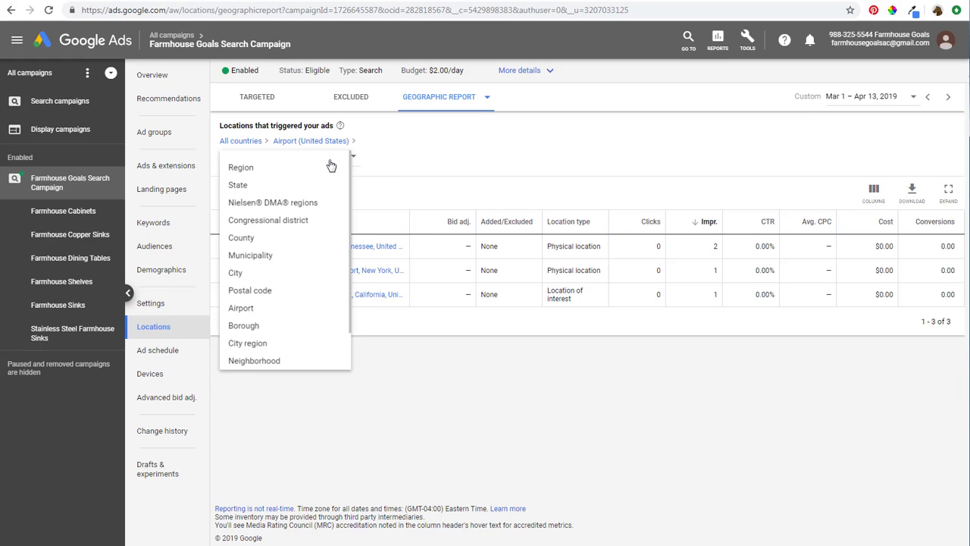
click(251, 338)
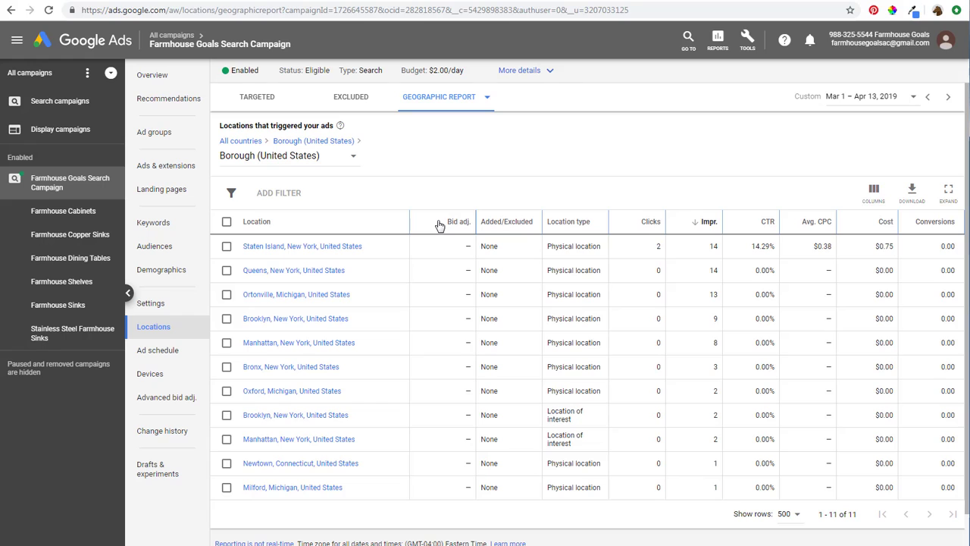
click(333, 158)
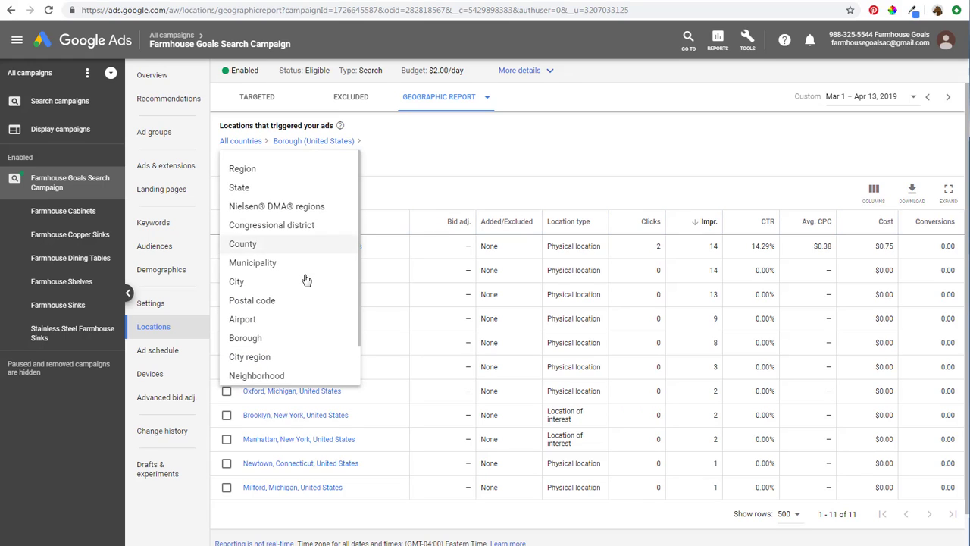
scroll(299, 288, down, 1)
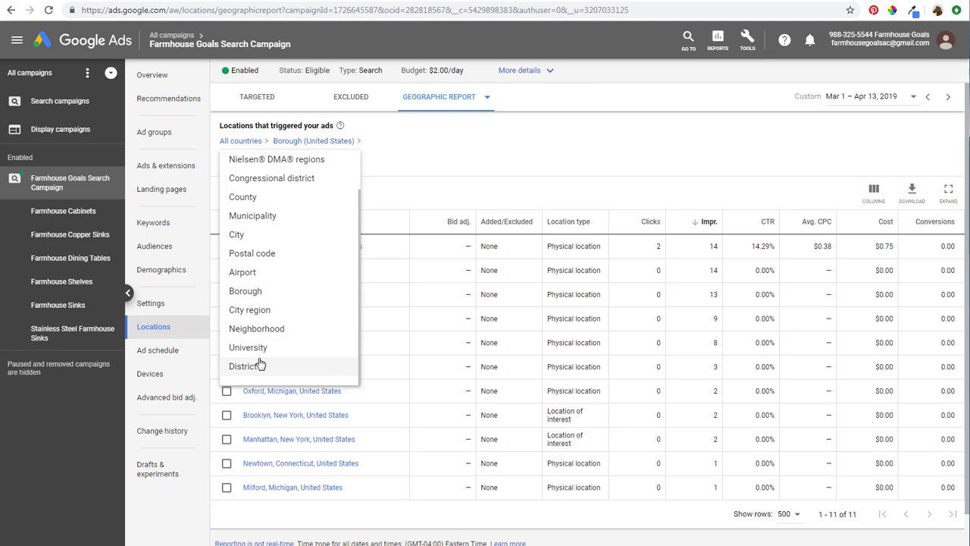
click(257, 329)
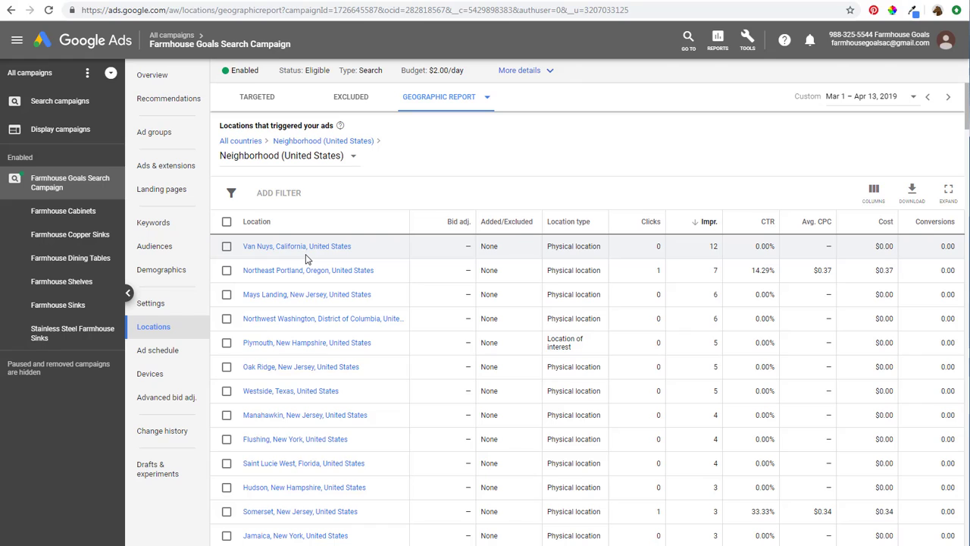
click(291, 156)
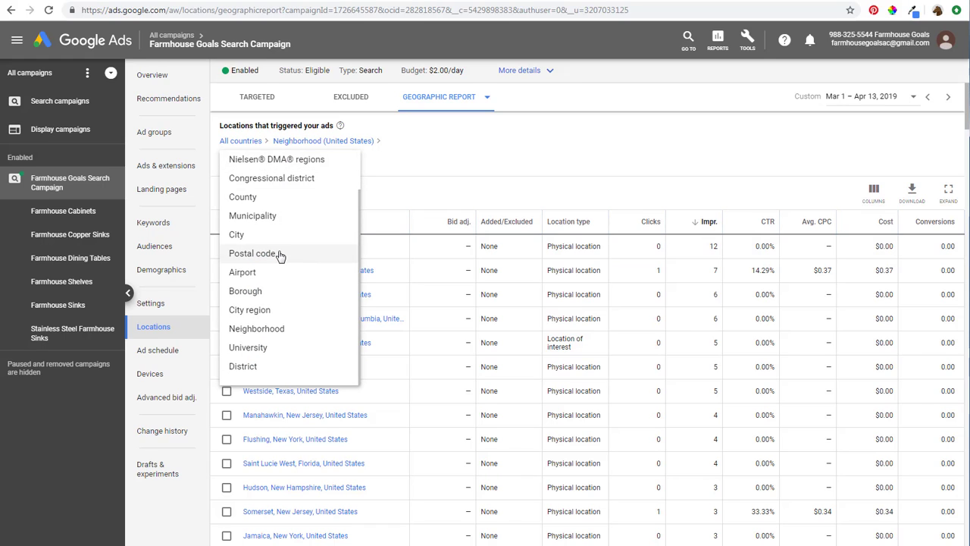
click(262, 347)
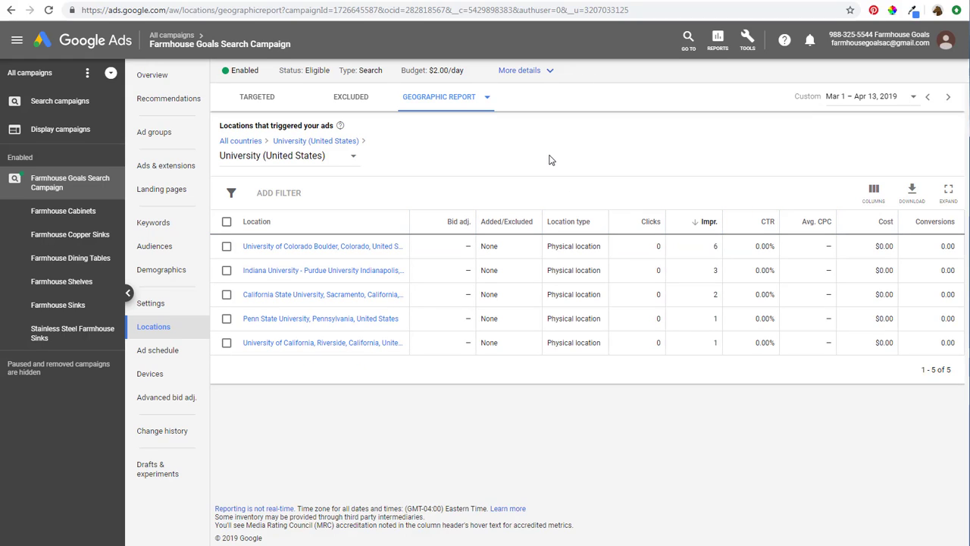
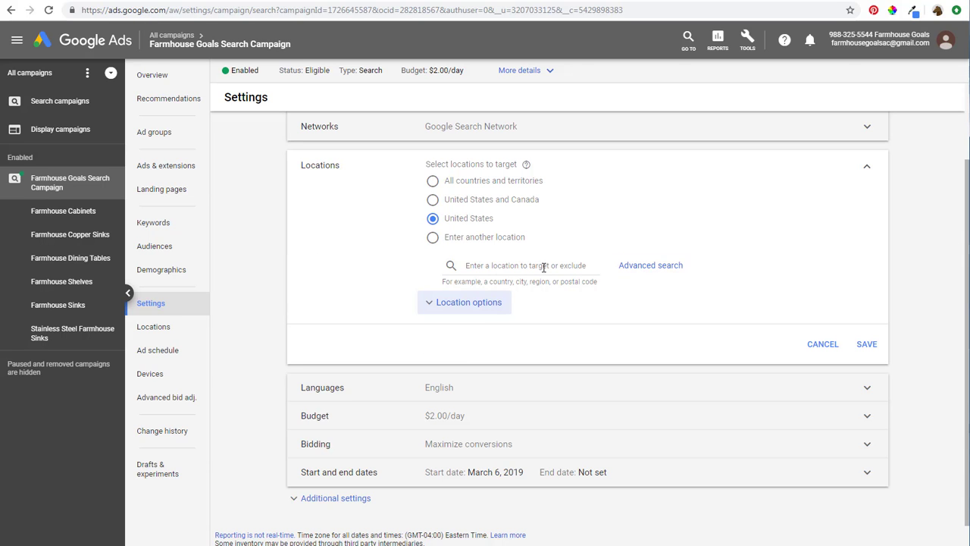
Open the advanced location search for the campaign and remove the United States from the targeted locations.
click(665, 266)
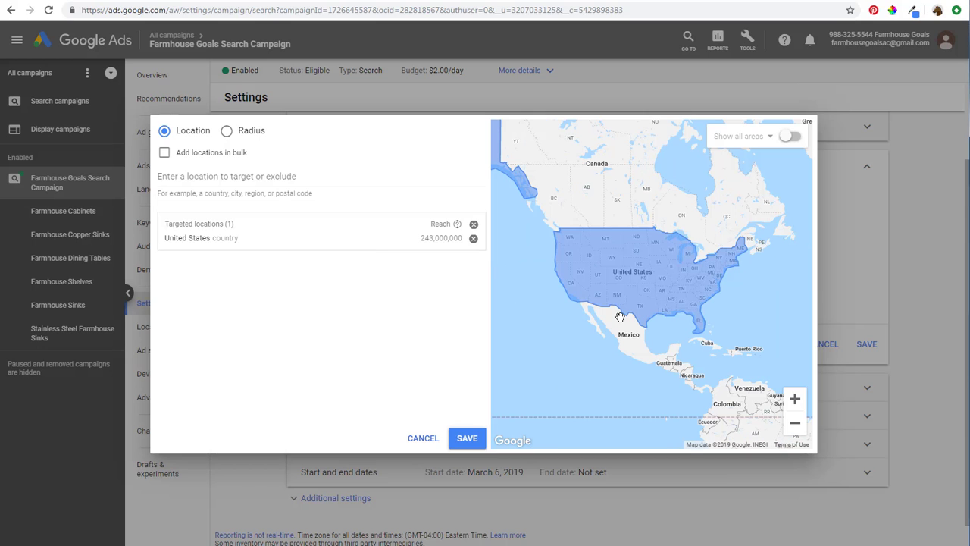
scroll(656, 320, down, 2)
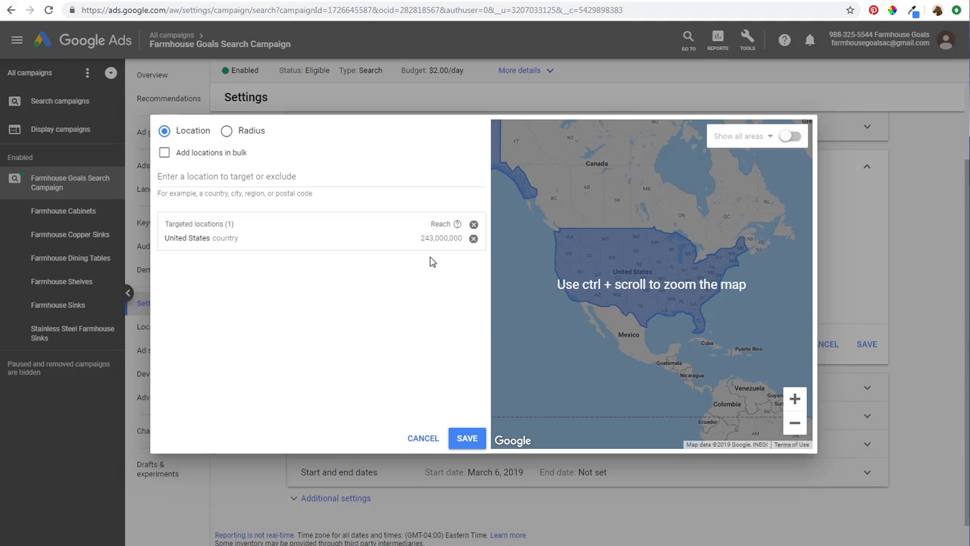
click(473, 224)
scroll(725, 285, down, 2)
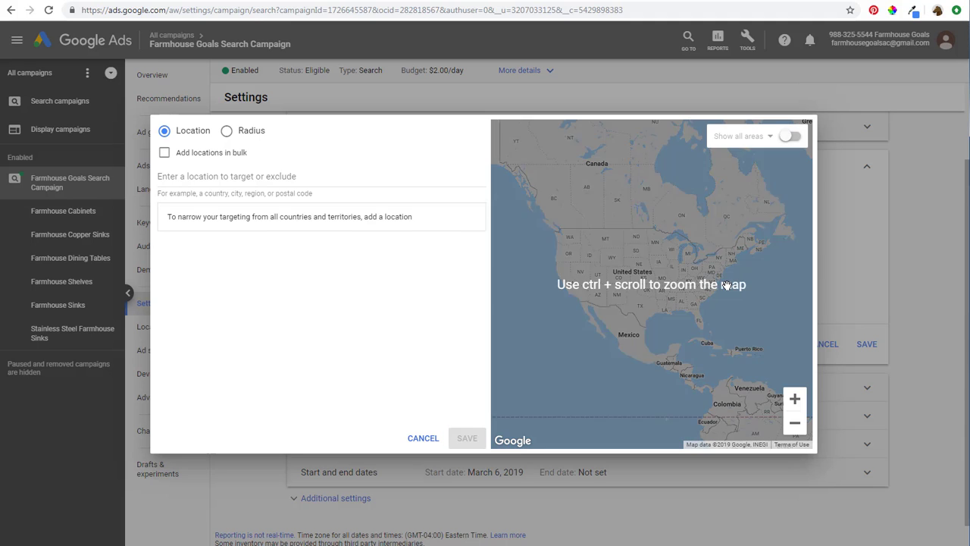
Switch to radius targeting, pin a 20-mile radius just south of Tulsa, and reposition the pin onto Tulsa.
click(794, 398)
click(794, 398)
click(794, 398)
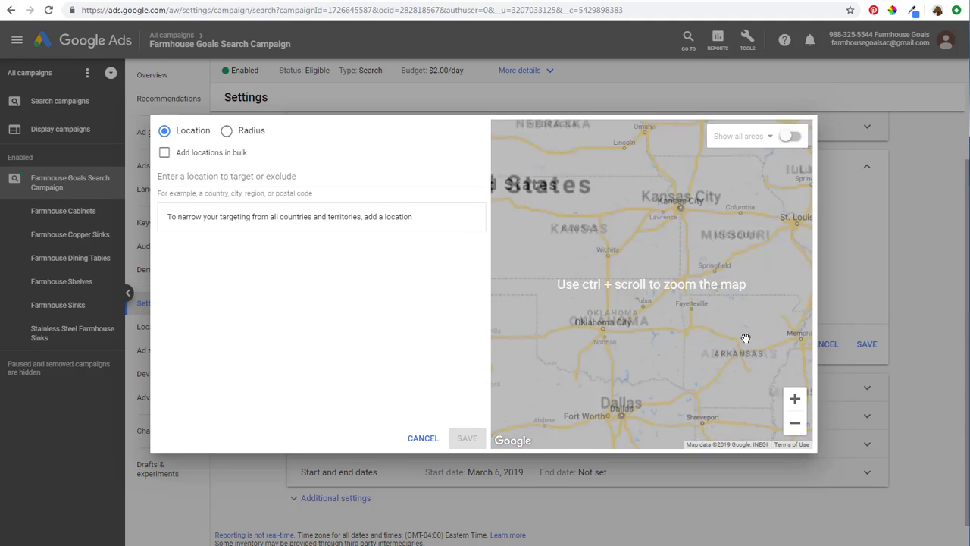
click(227, 131)
drag(709, 355, 709, 324)
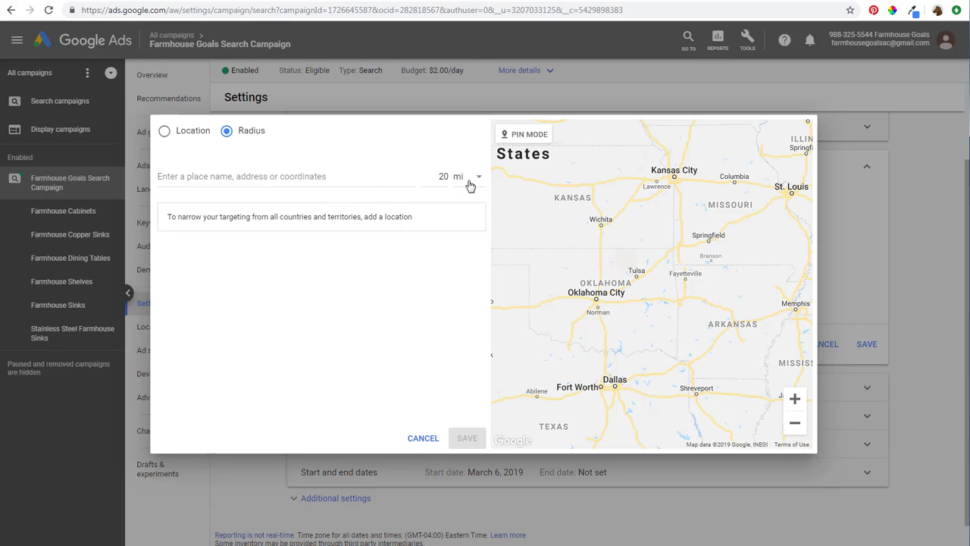
click(523, 134)
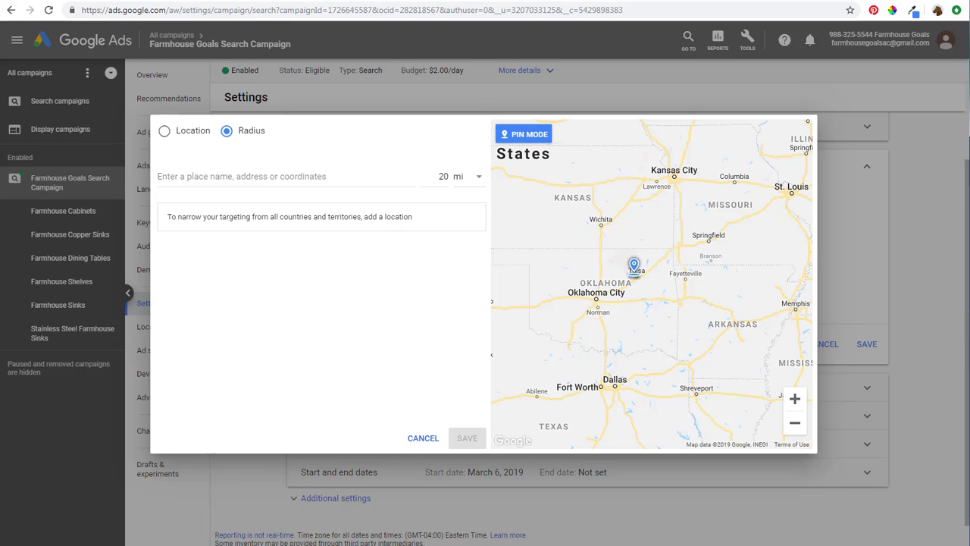
click(634, 273)
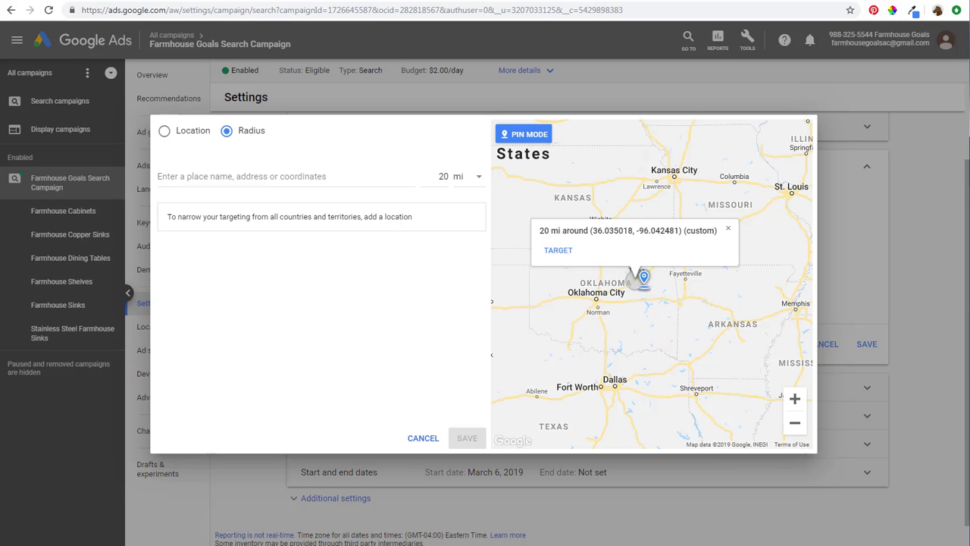
click(795, 398)
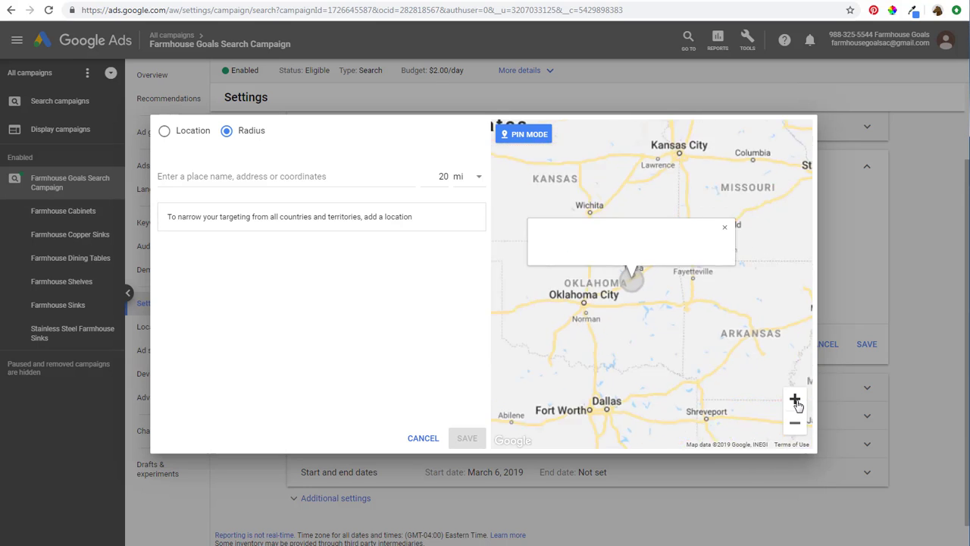
click(795, 398)
click(795, 398)
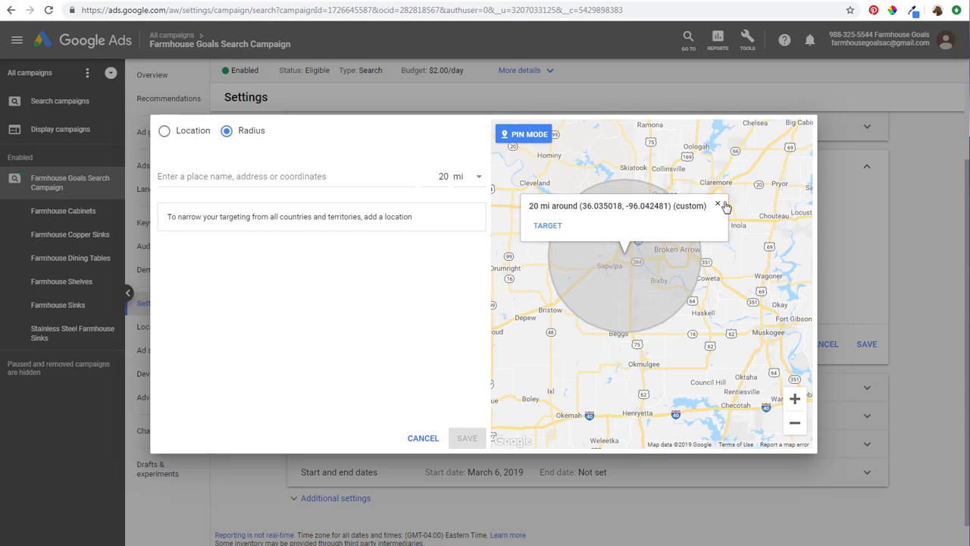
click(712, 209)
click(638, 226)
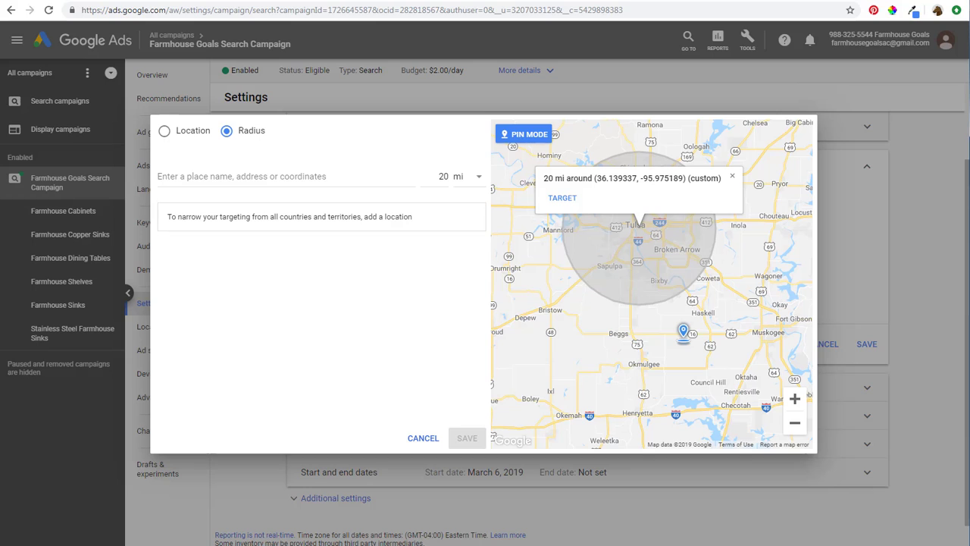
Set the radius to 500 miles, pin it on Tulsa, and examine the covered area on the map.
click(443, 174)
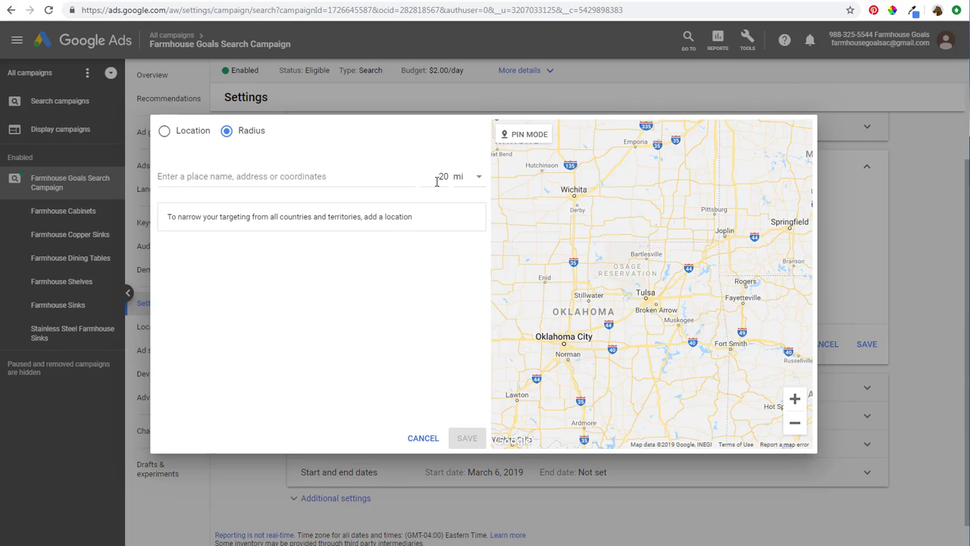
double_click(443, 176)
text(500)
click(522, 134)
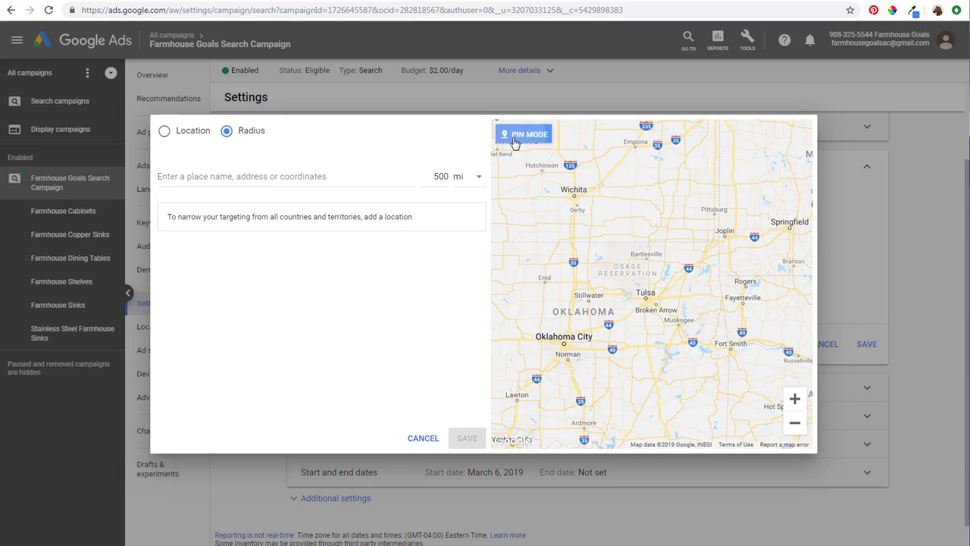
click(644, 294)
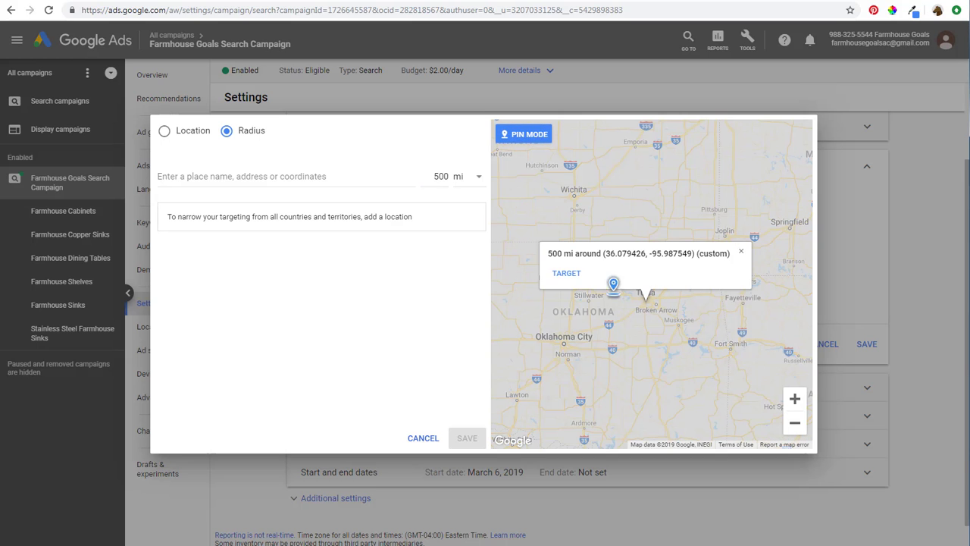
click(794, 423)
click(794, 423)
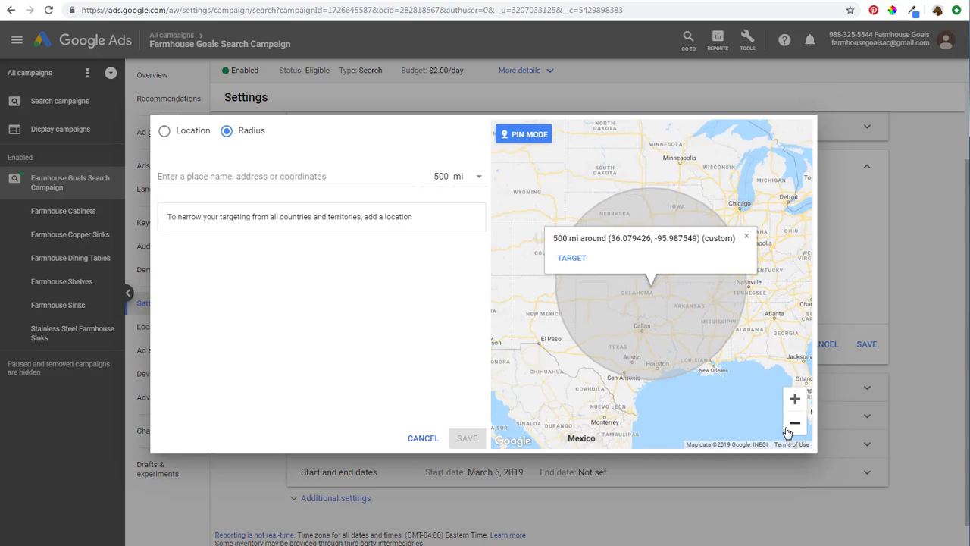
click(794, 423)
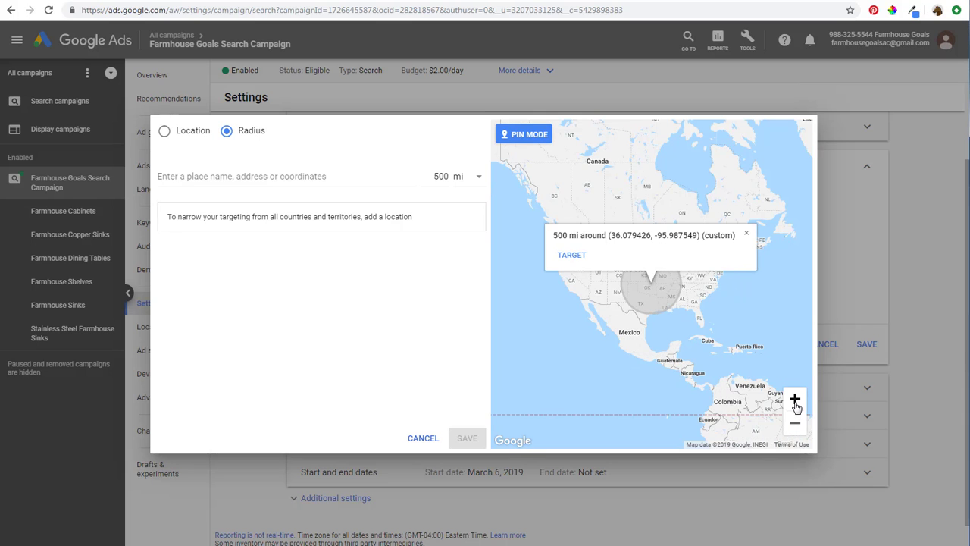
click(795, 400)
click(795, 399)
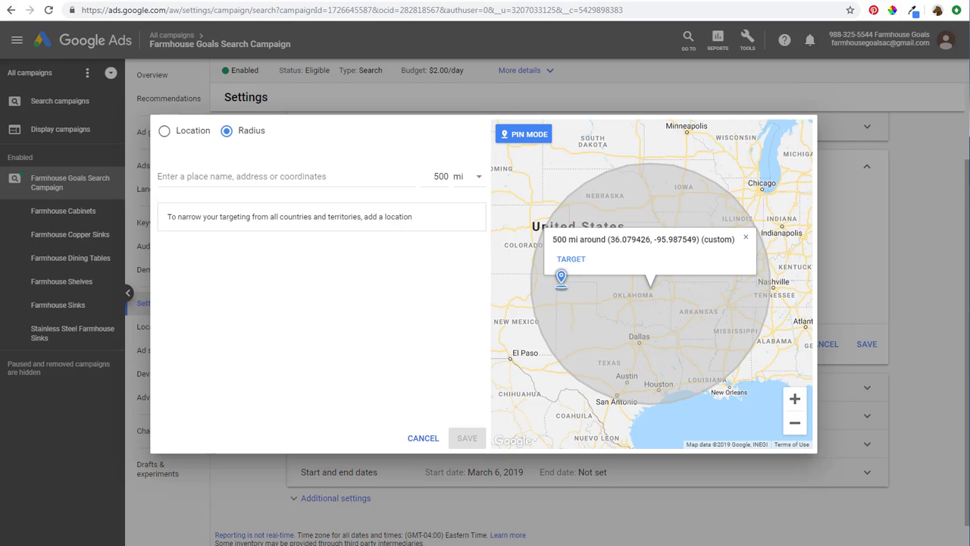
click(795, 399)
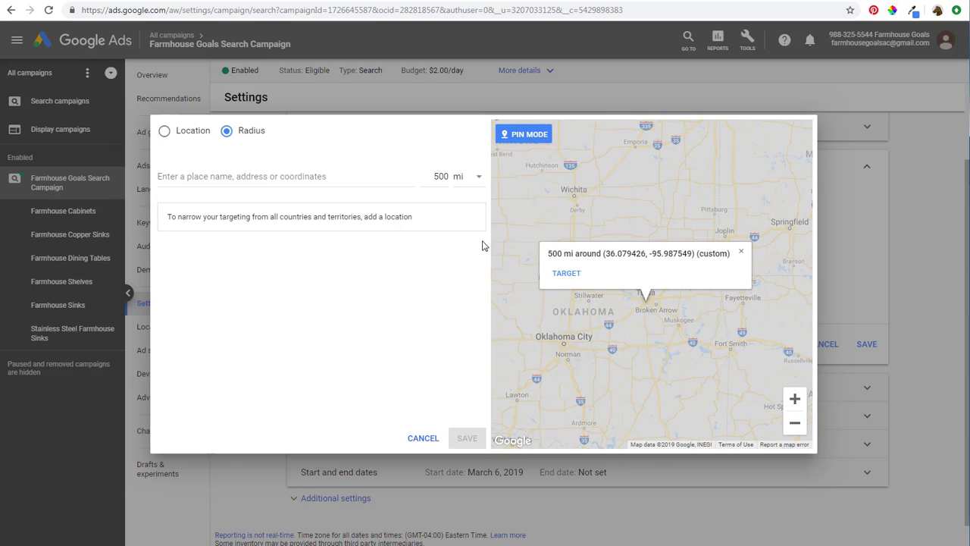
Set the radius to 1 mile and drop the pin near Fort Smith.
double_click(437, 177)
text(1)
click(731, 388)
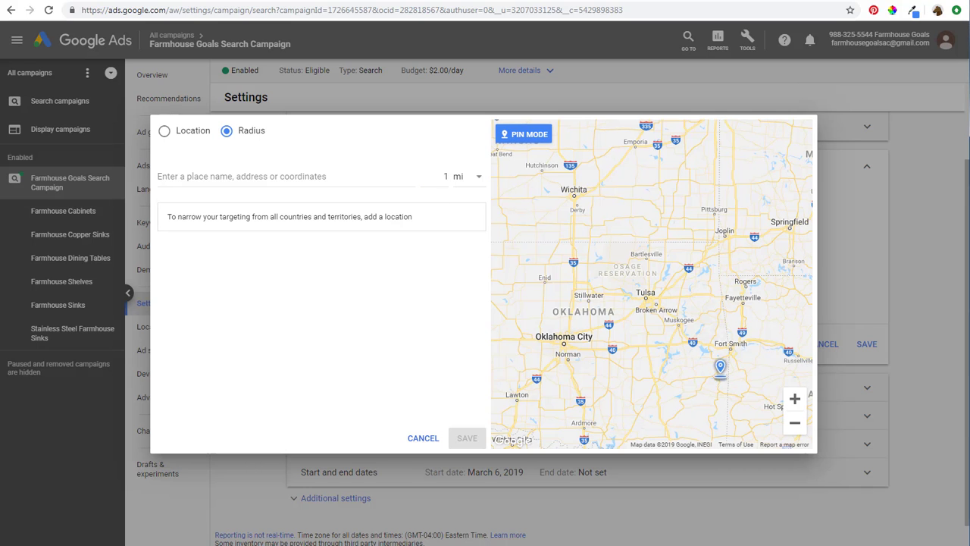
click(723, 353)
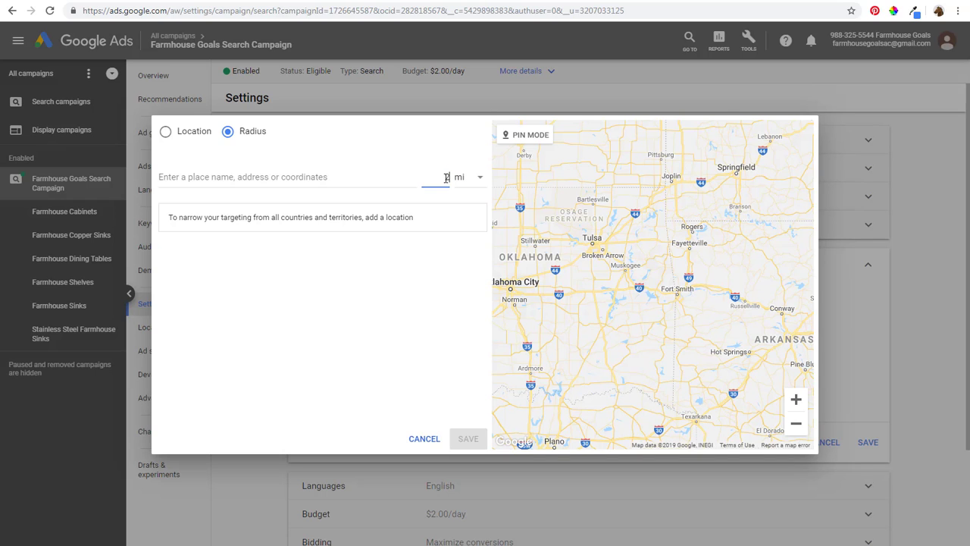
Target two 20-mile radii with map pins, one just south of Oklahoma City and one at Tulsa.
drag(517, 291, 657, 271)
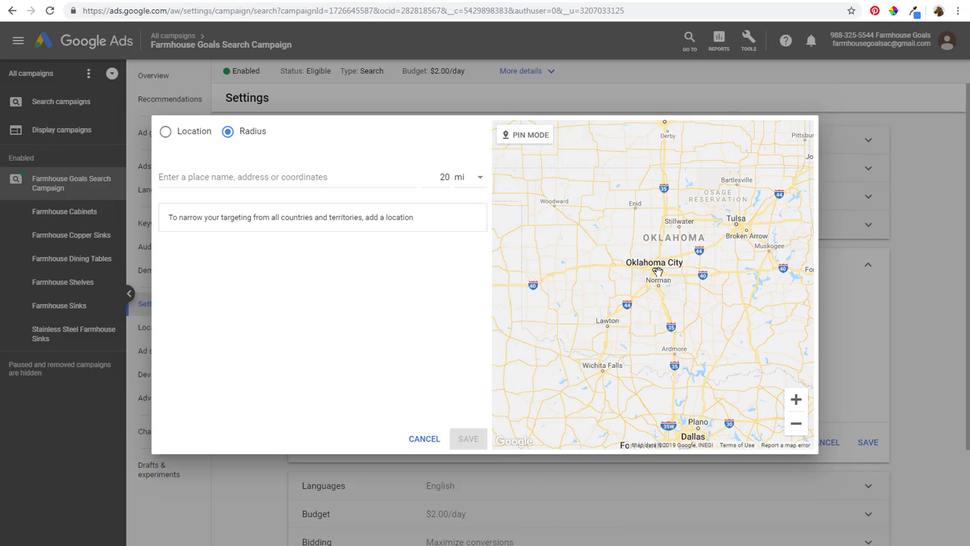
click(529, 135)
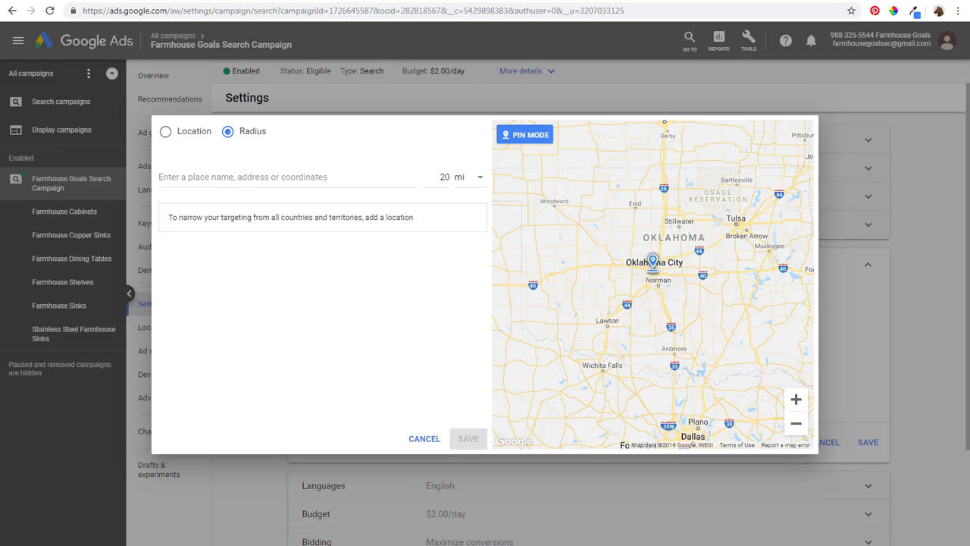
click(655, 267)
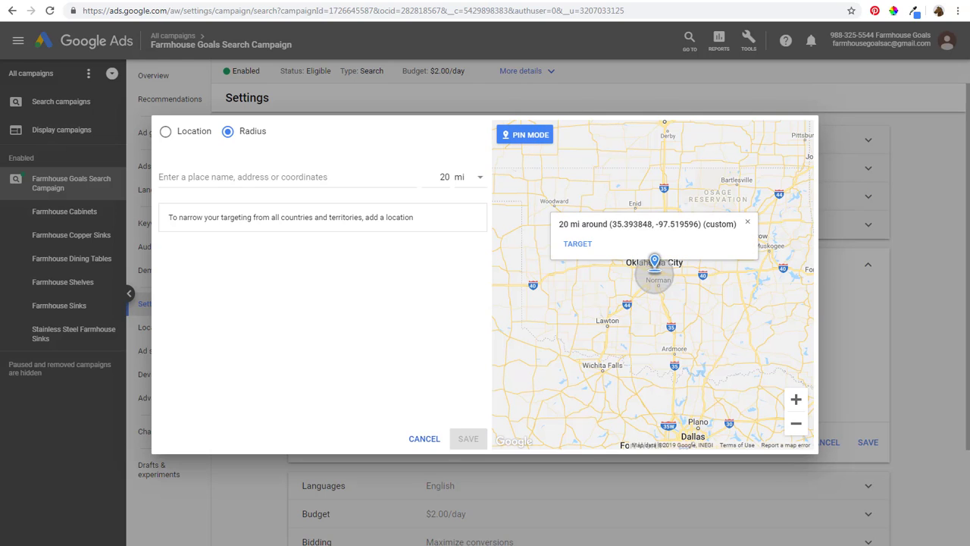
click(578, 244)
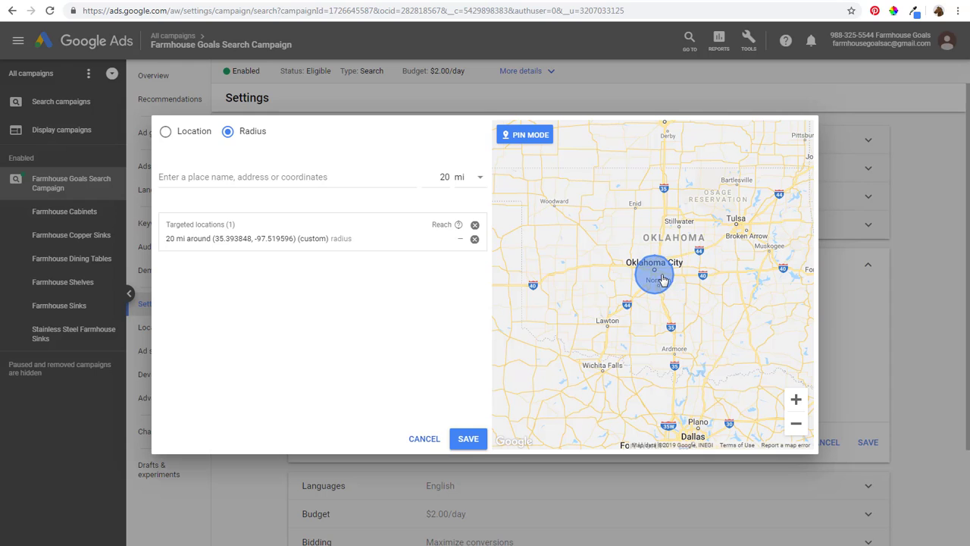
click(736, 217)
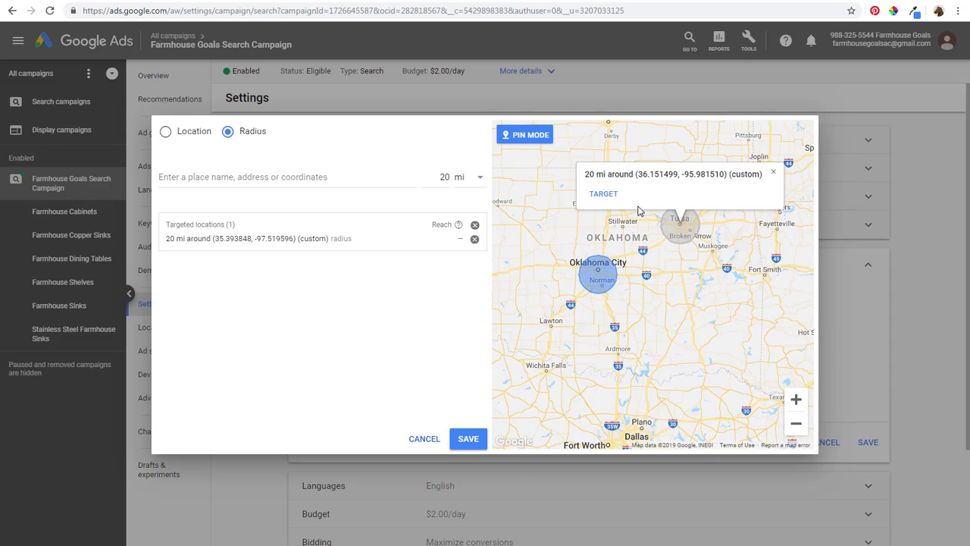
click(603, 193)
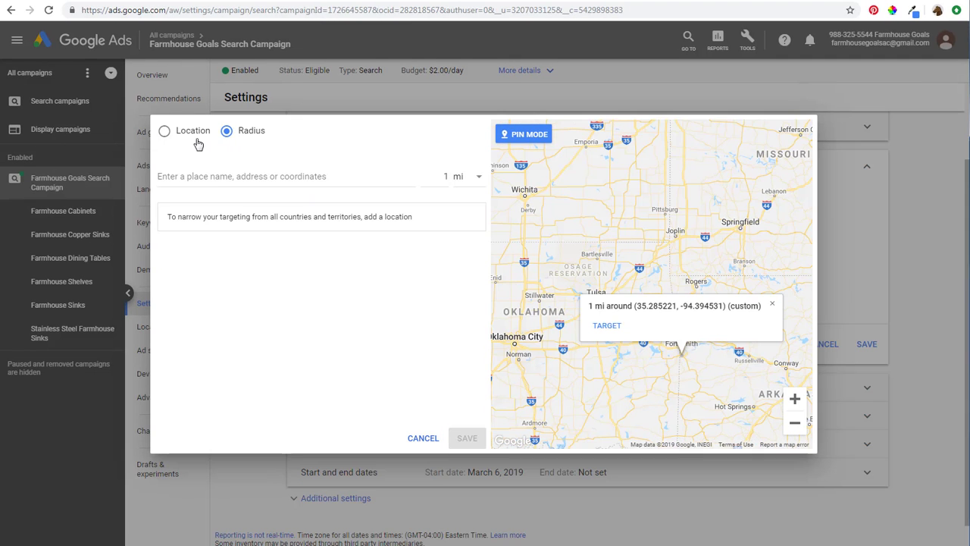
Search in bulk for the locations Boston, Massachusetts and New York, New York, and clear the matched locations.
click(175, 133)
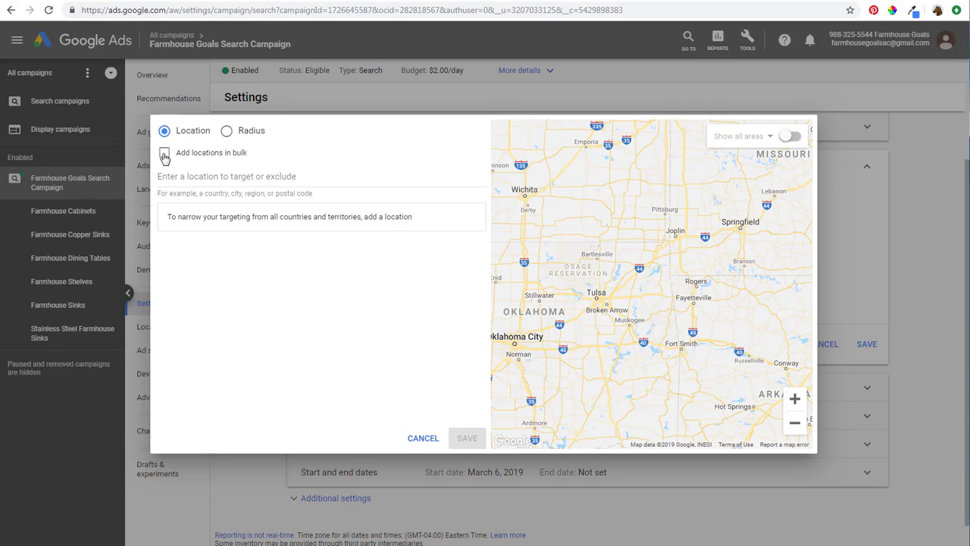
click(165, 155)
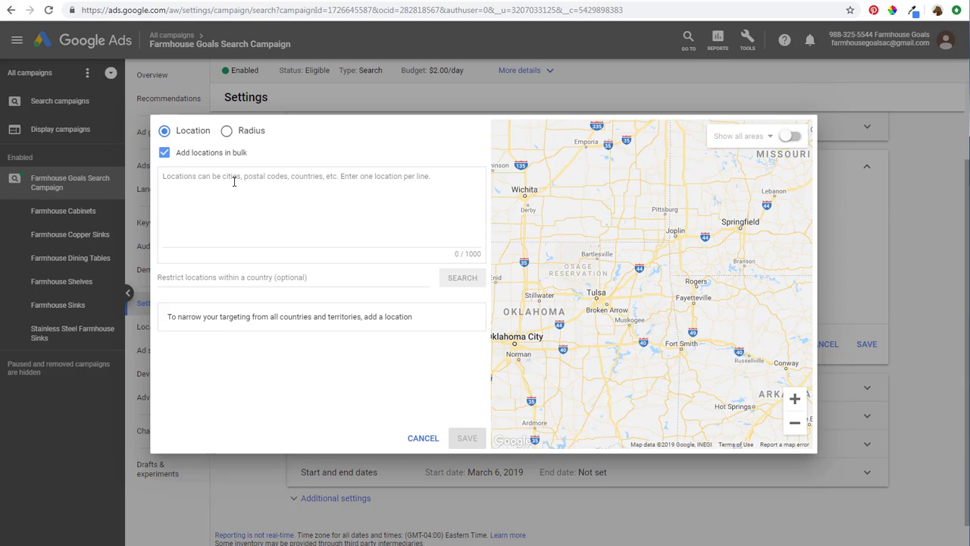
click(343, 189)
text(Boston)
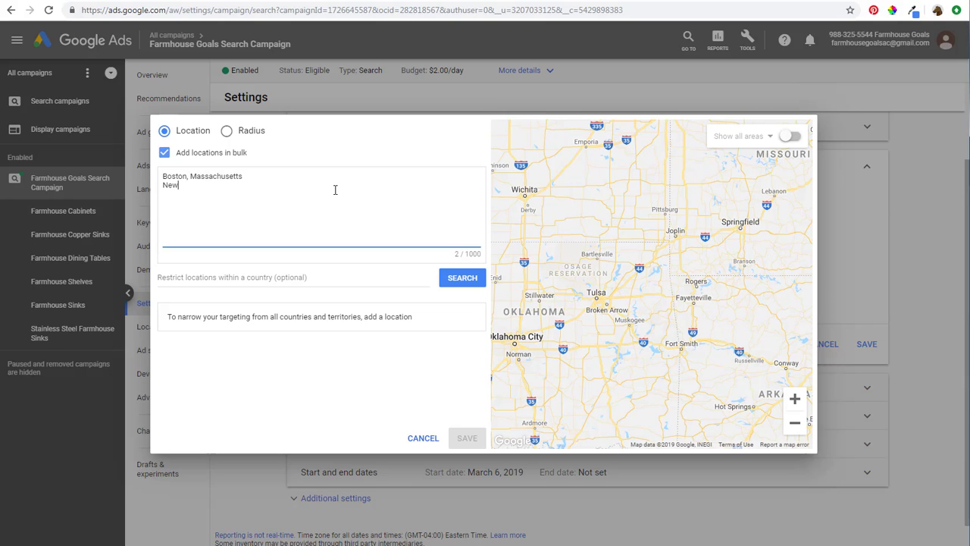
text(, Massachusetts New York, Ne)
click(459, 278)
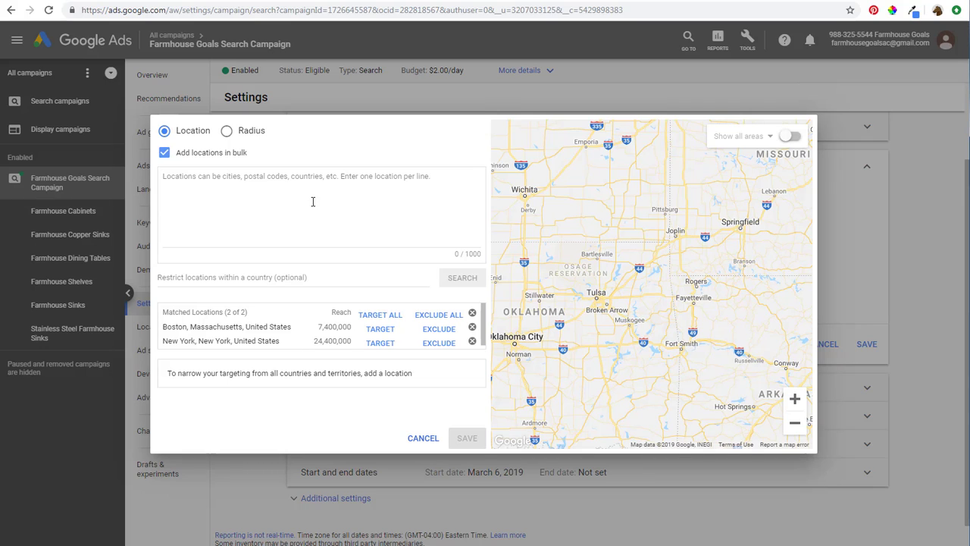
click(472, 313)
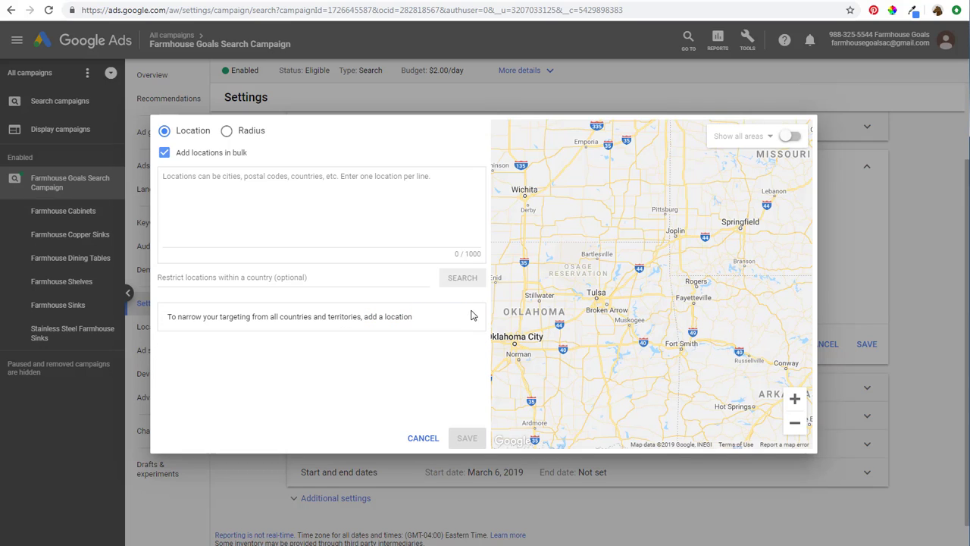
With bulk entry off, target the Boston MA-Manchester NH Nielsen DMA region from a search for Boston, and remove that target.
click(165, 154)
click(185, 177)
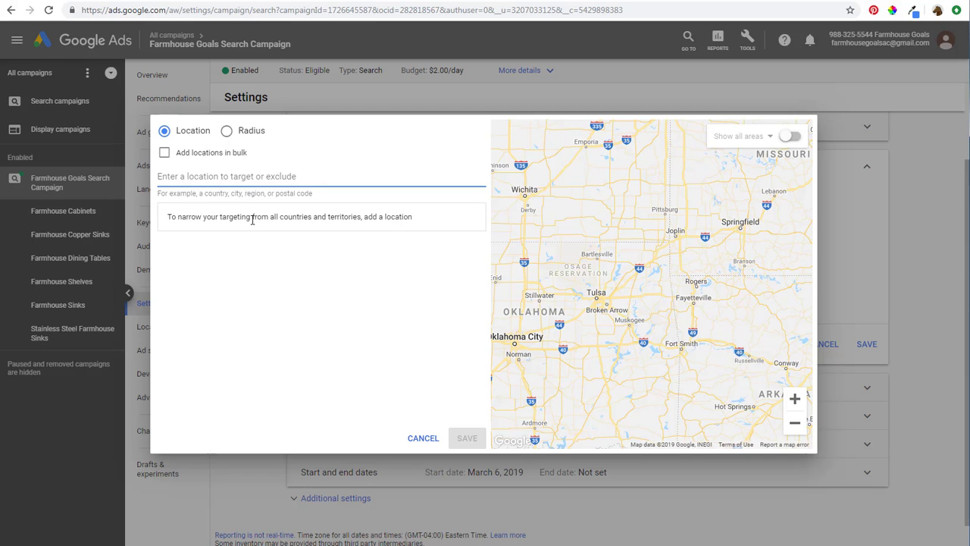
text(Boston)
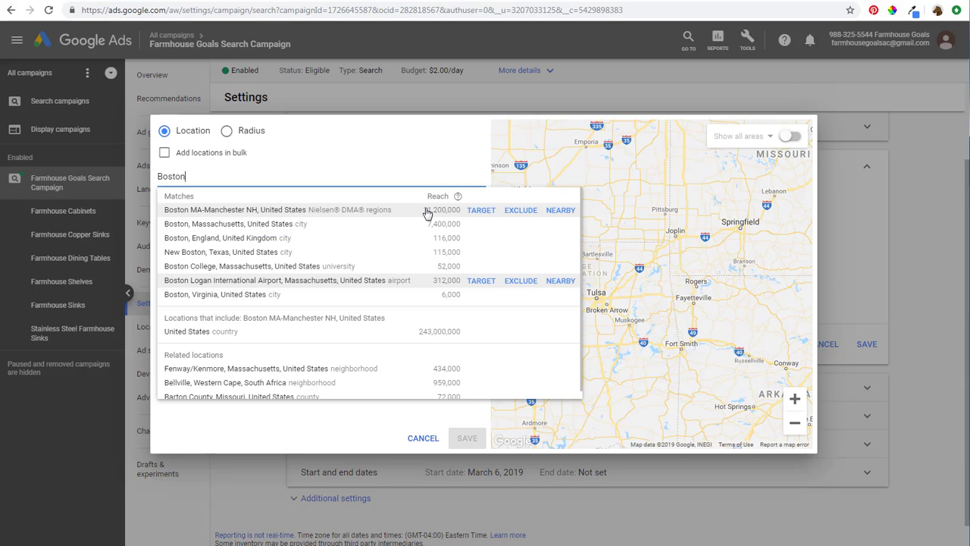
click(480, 210)
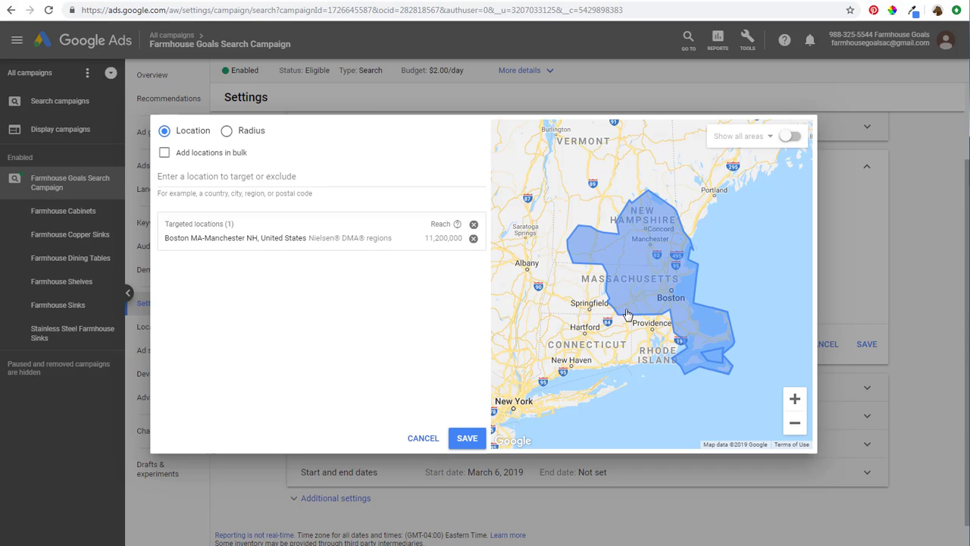
click(474, 225)
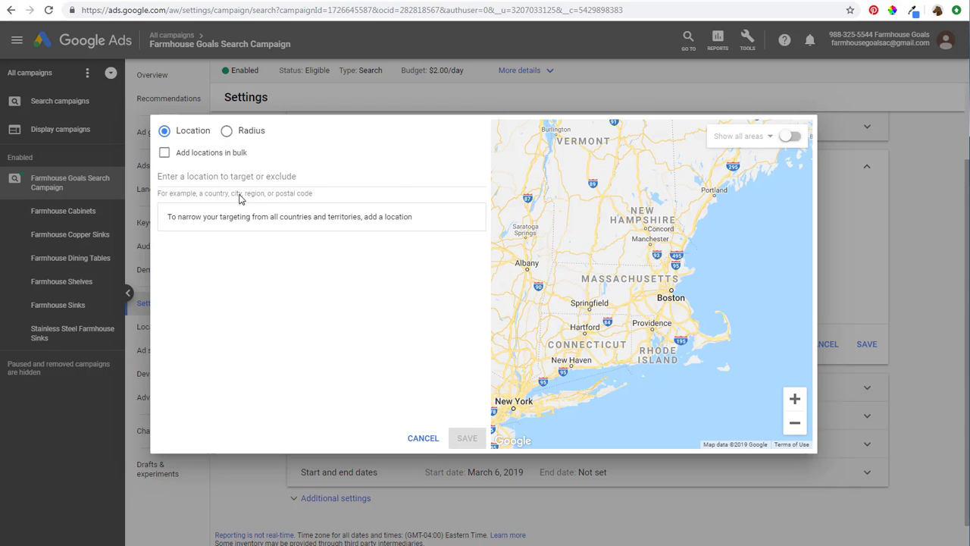
Search for Boston, target the city Boston, Massachusetts, United States, and remove that target.
click(234, 177)
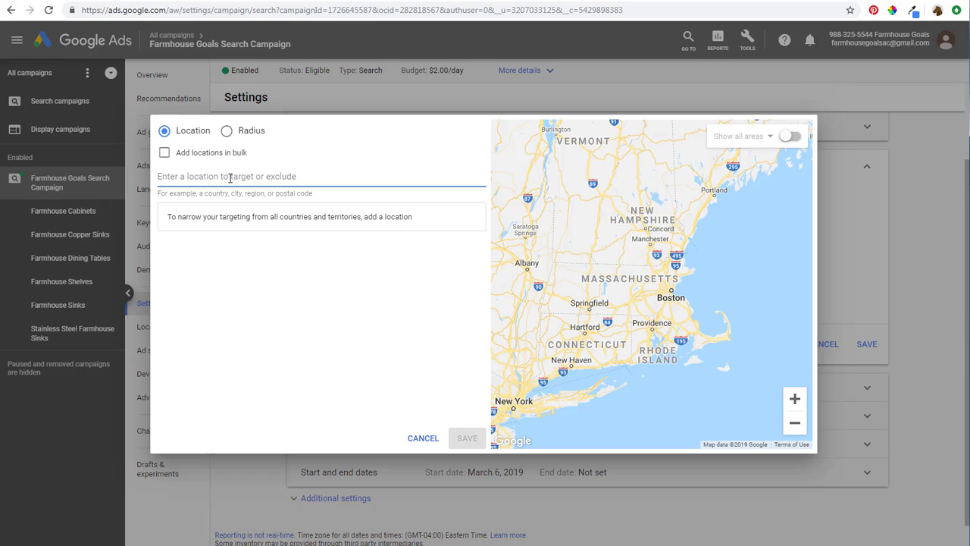
text(boston,)
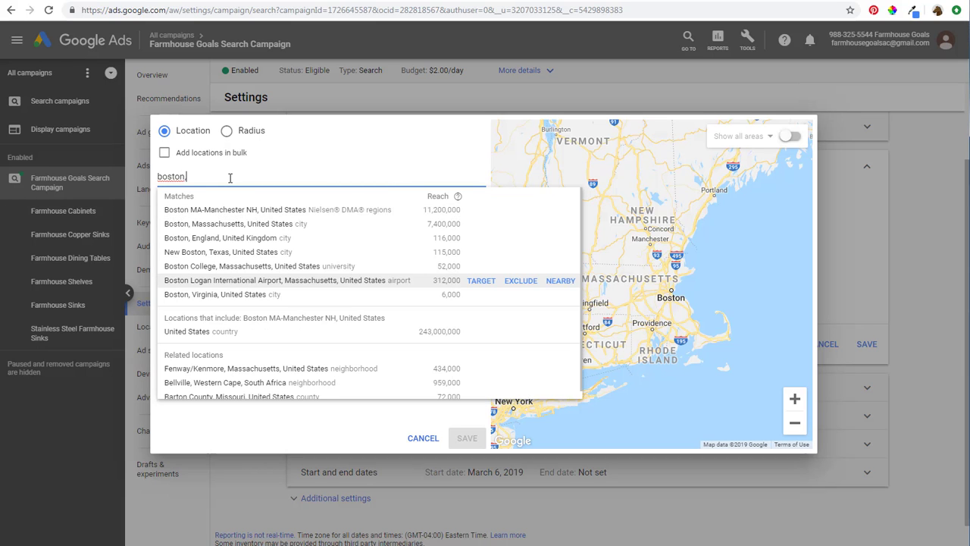
mouse_move(205, 225)
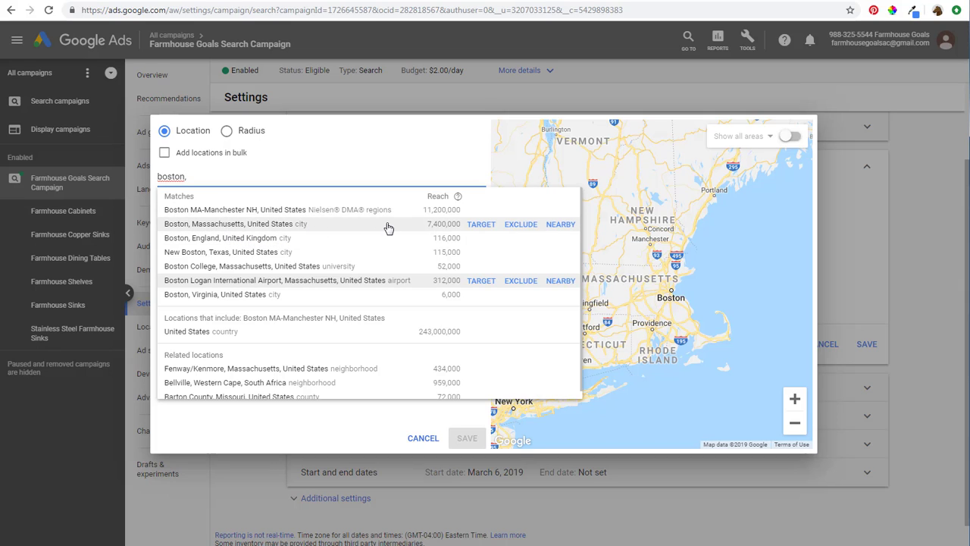
click(470, 225)
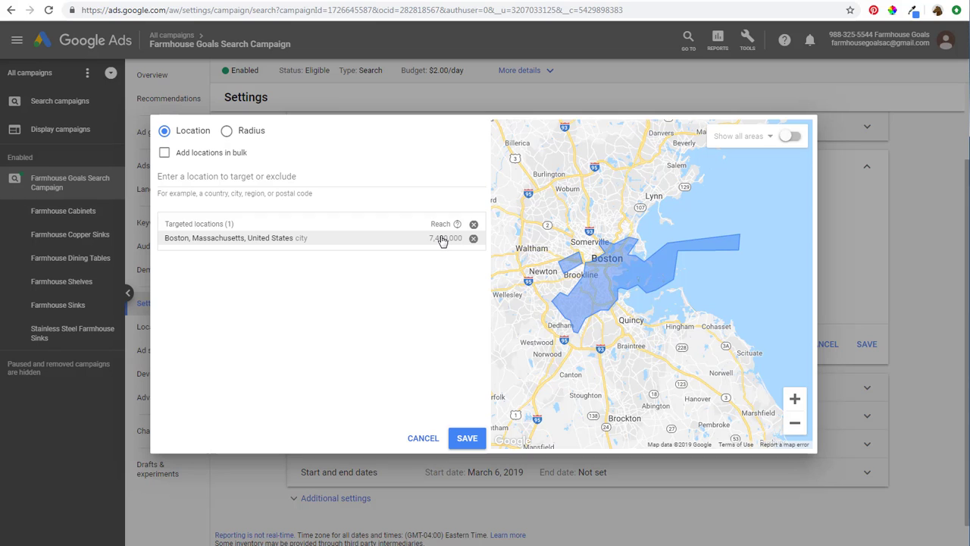
click(472, 236)
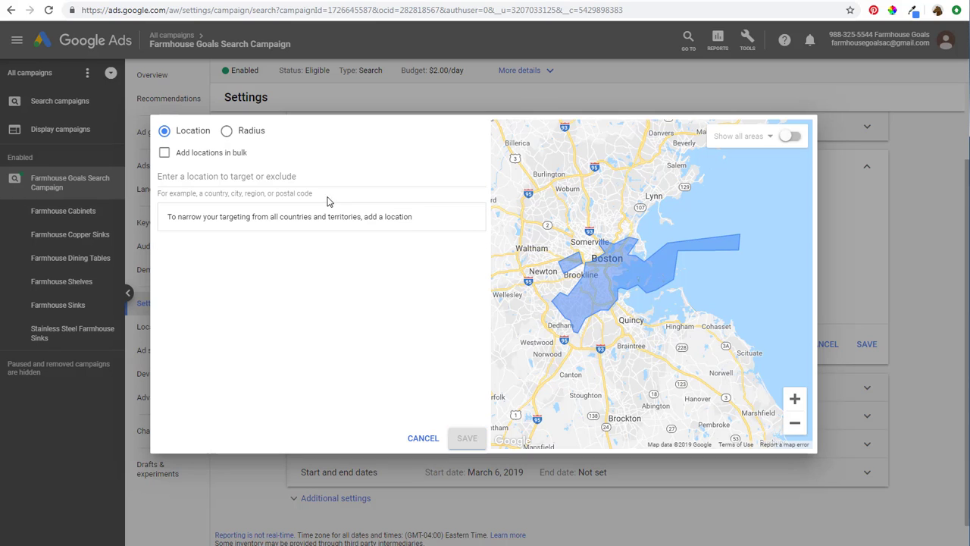
Search for Boston, target the university Boston College, Massachusetts, and remove that target.
click(285, 179)
text(bost)
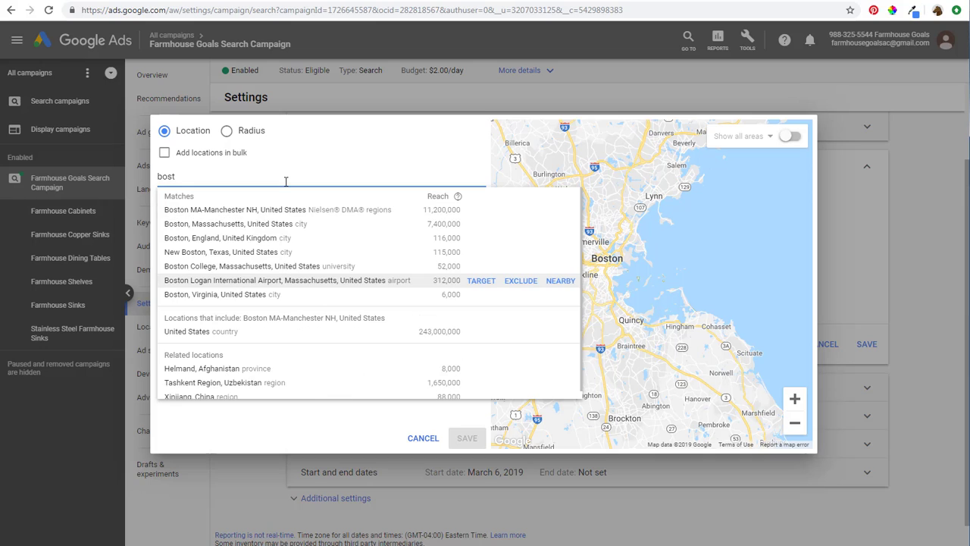
text(on)
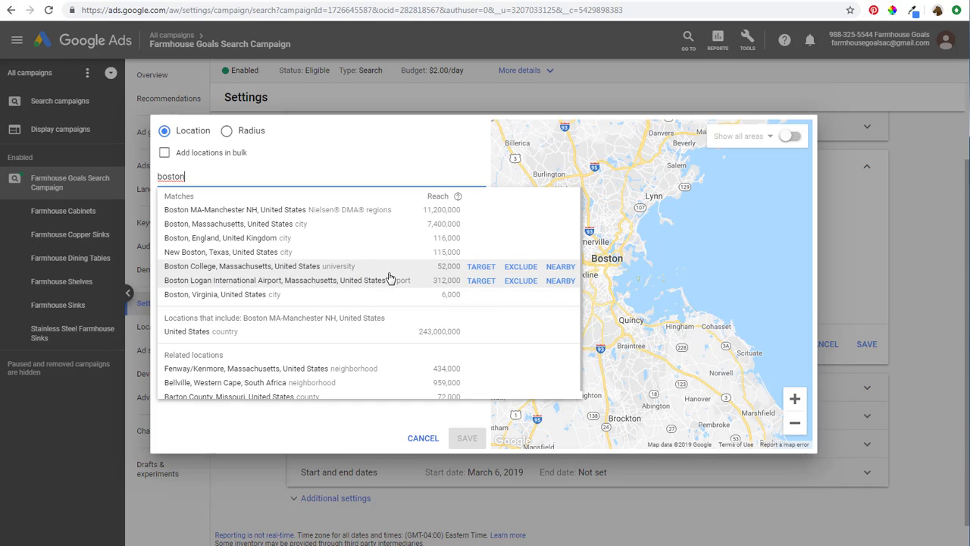
click(488, 271)
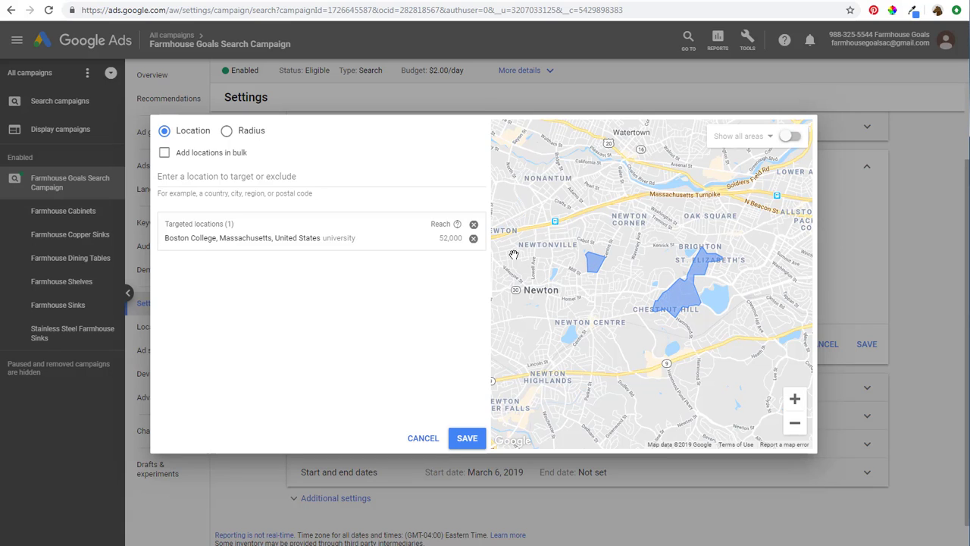
click(473, 238)
Target Boston Logan International Airport from a search for Boston, and remove that target.
click(227, 179)
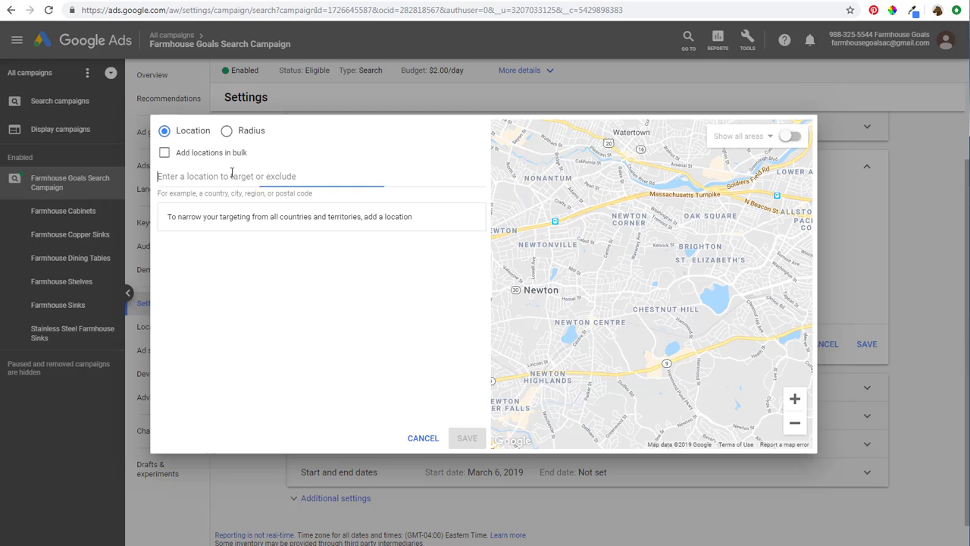
text(boston)
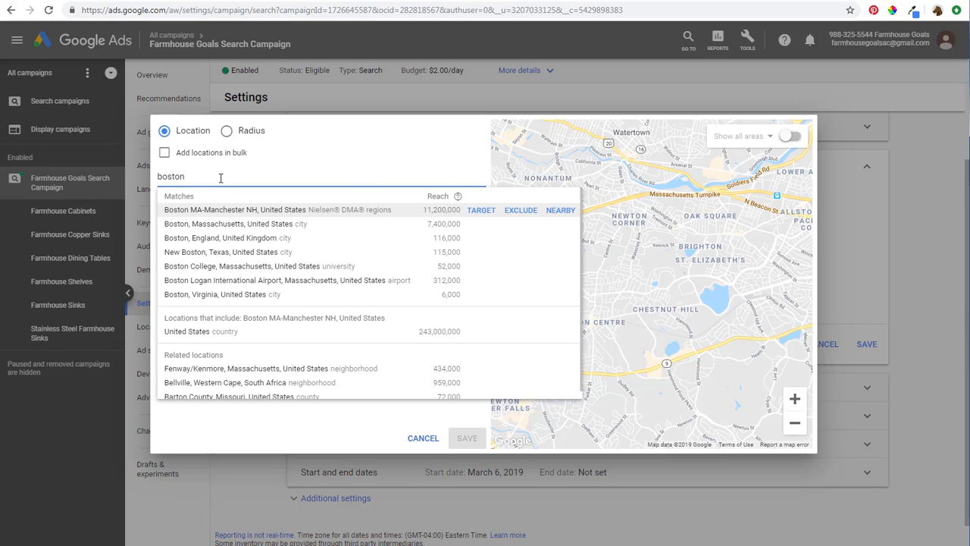
scroll(250, 207, down, 1)
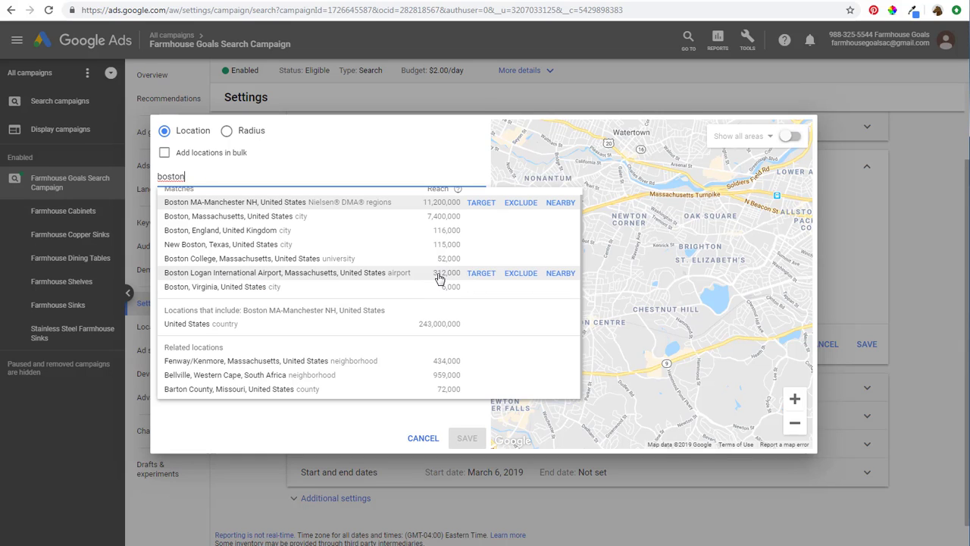
click(481, 273)
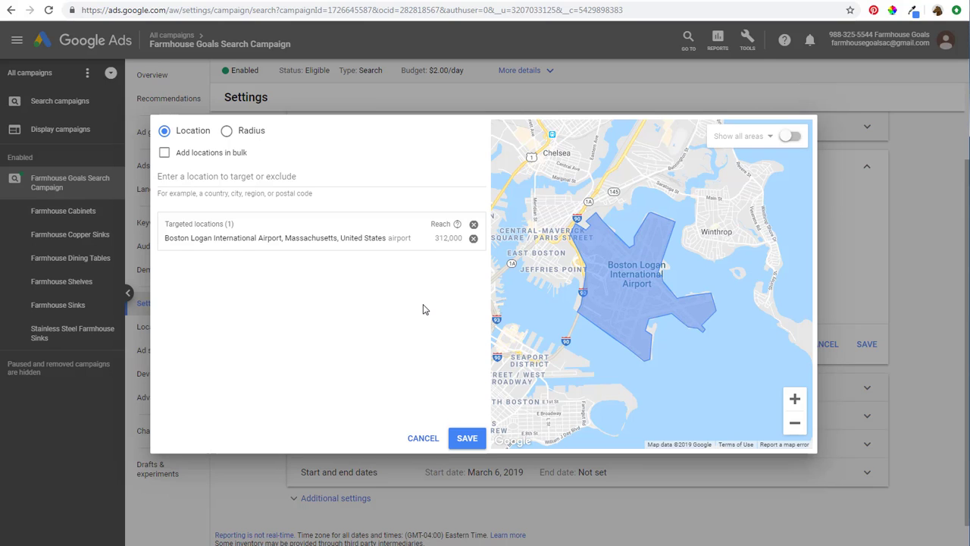
click(473, 238)
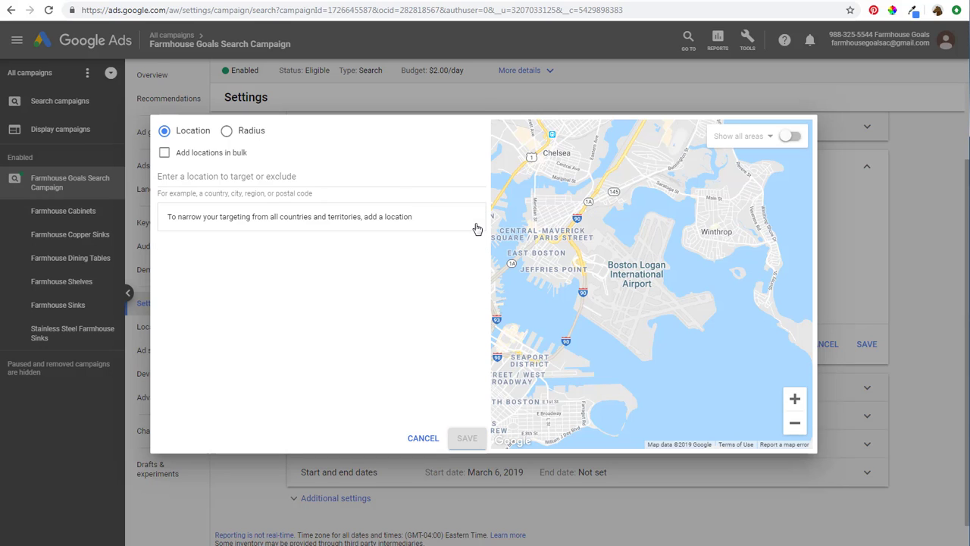
Target the Massachusetts congressional districts MA-7 and MA-9, and clear all targeted locations.
click(271, 185)
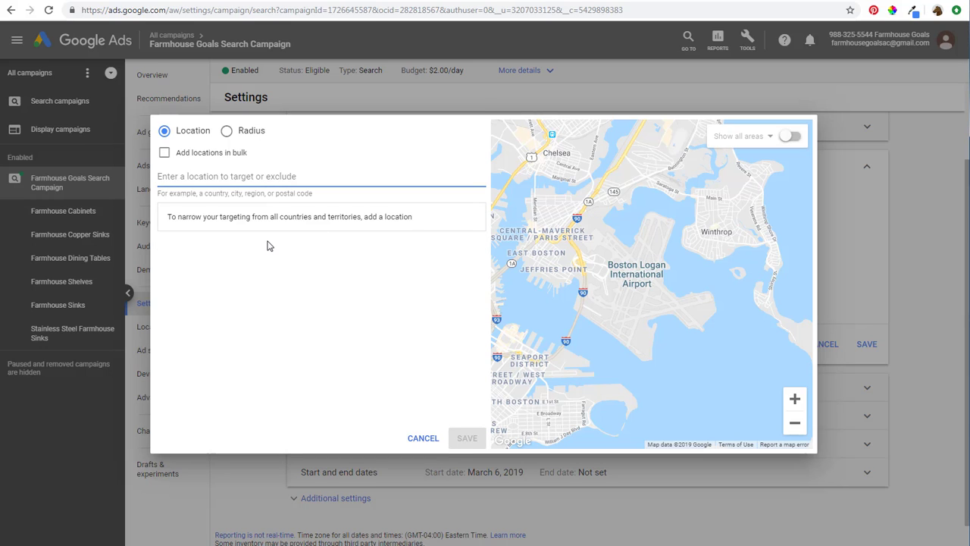
text(M)
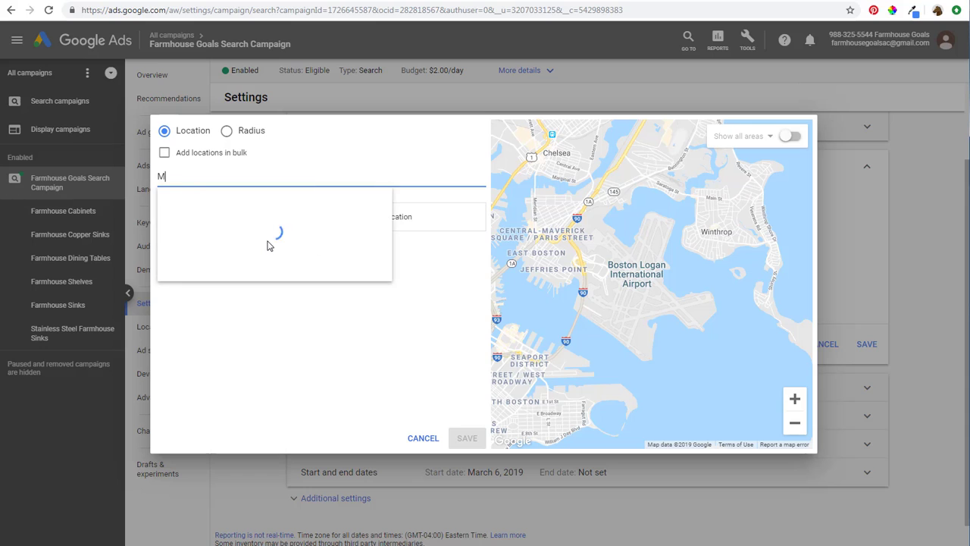
text(A-7)
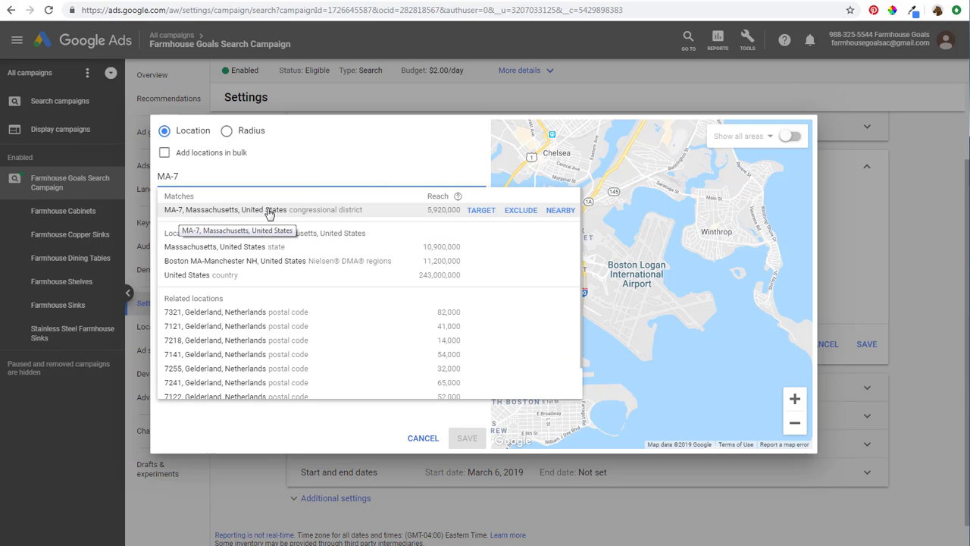
click(476, 210)
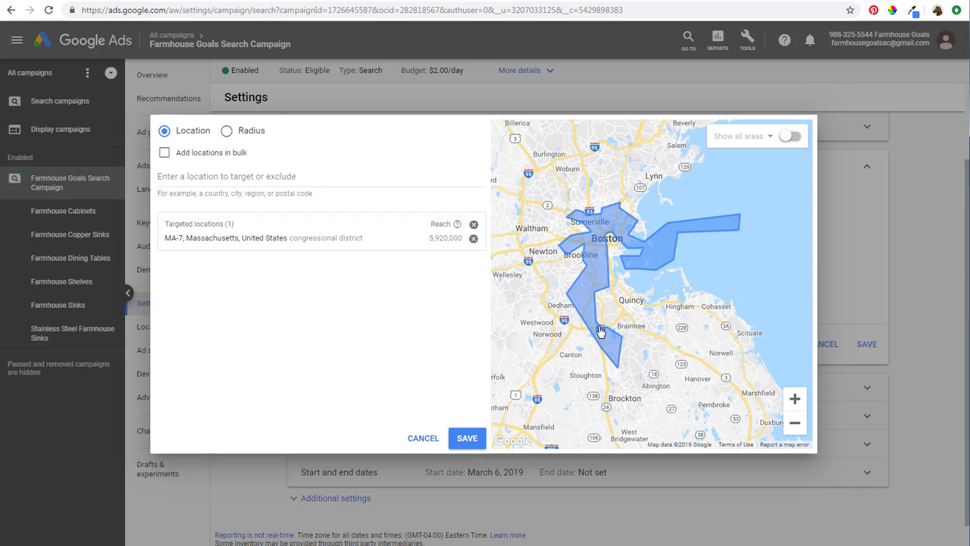
click(190, 176)
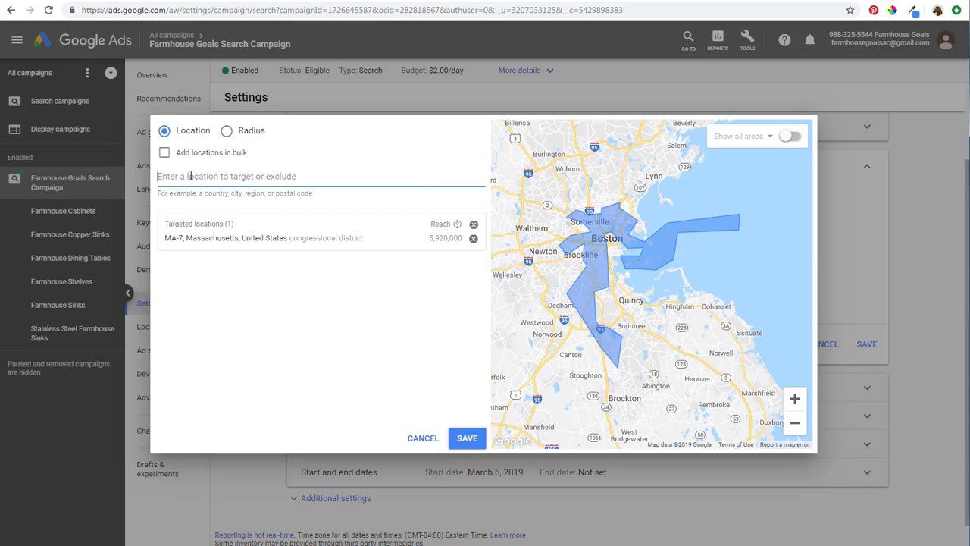
text(MA-9)
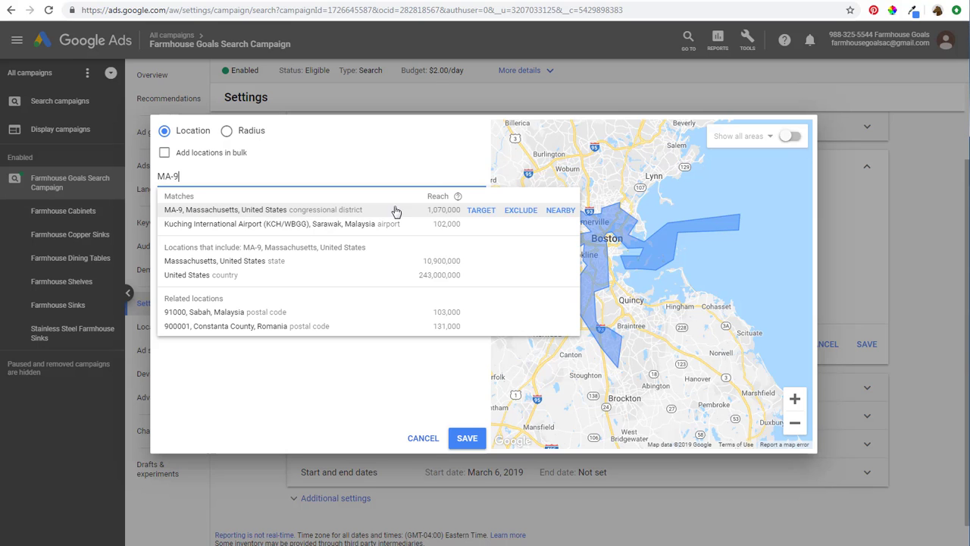
click(478, 211)
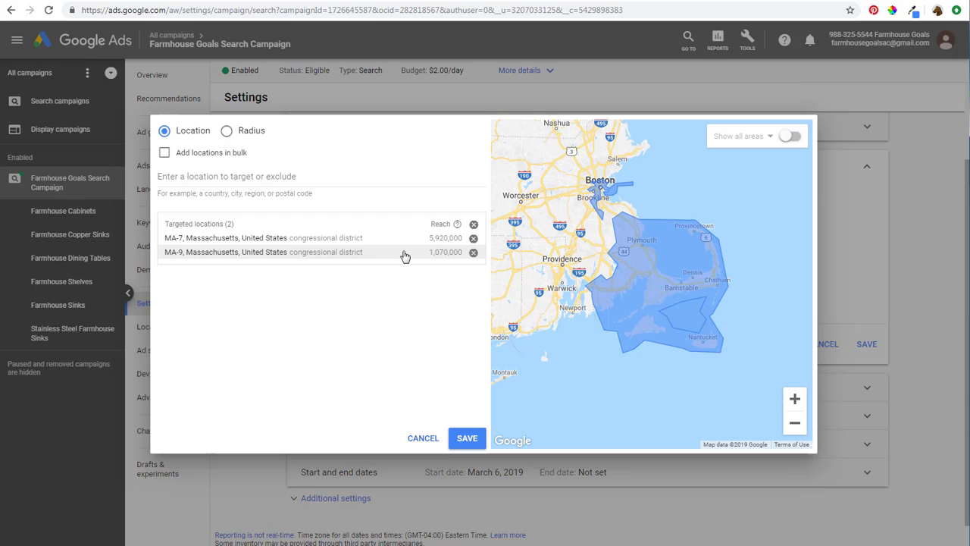
click(473, 224)
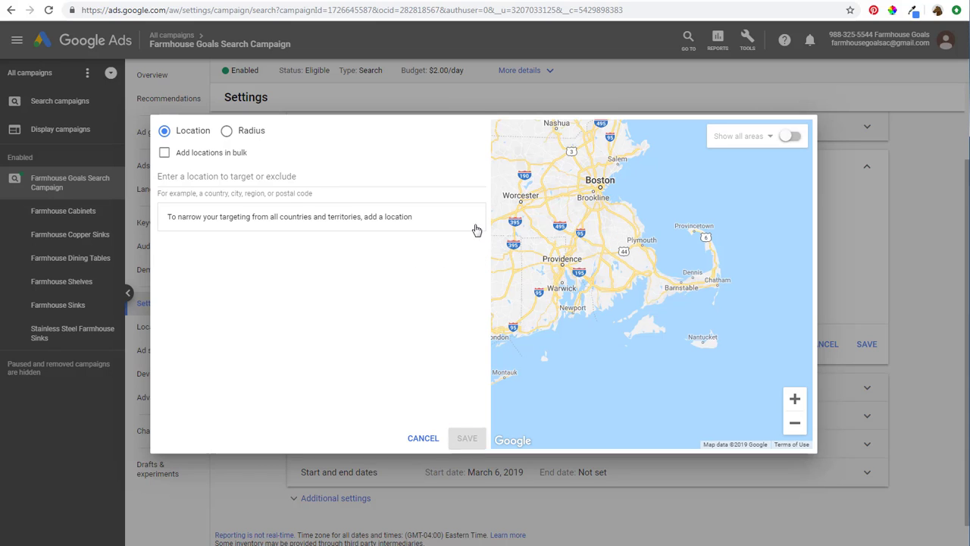
click(268, 177)
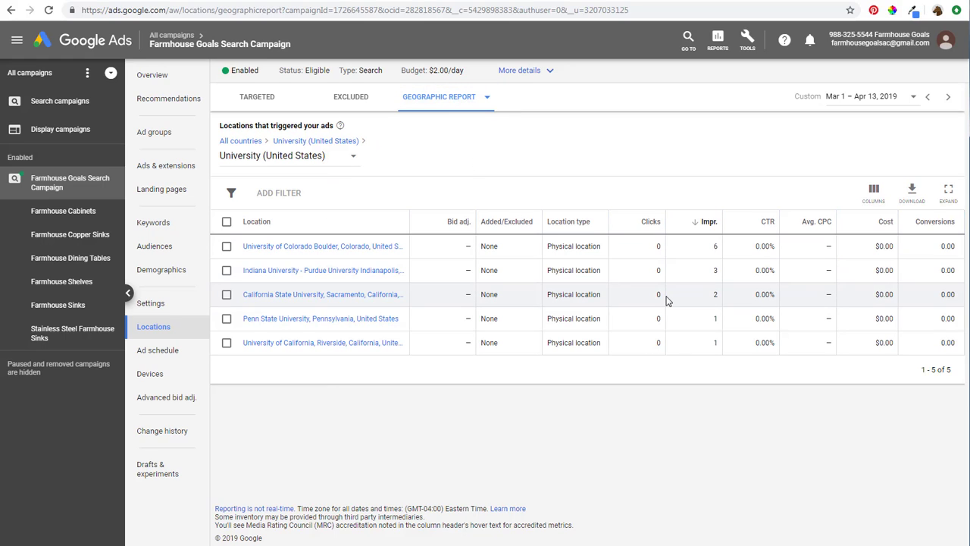
Open the campaign's excluded locations for editing.
click(353, 96)
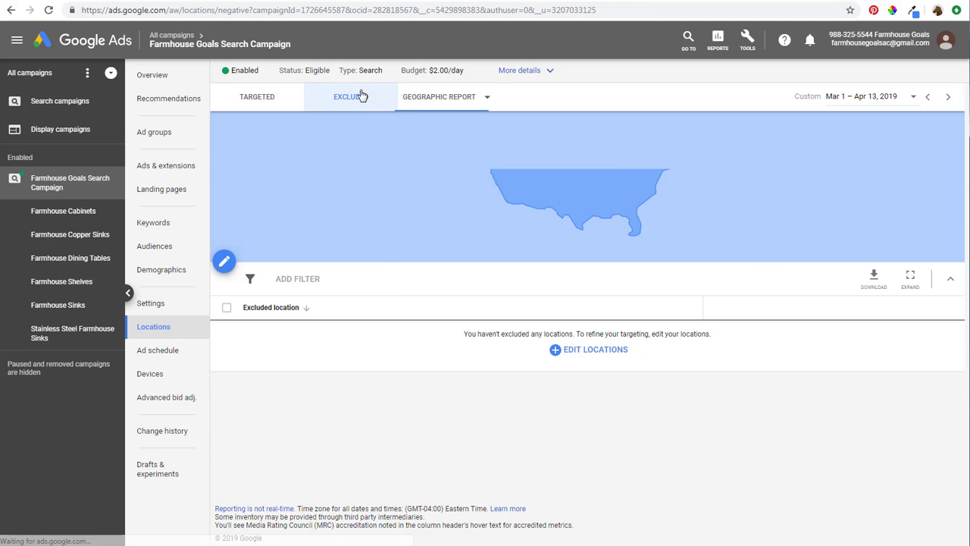
click(588, 350)
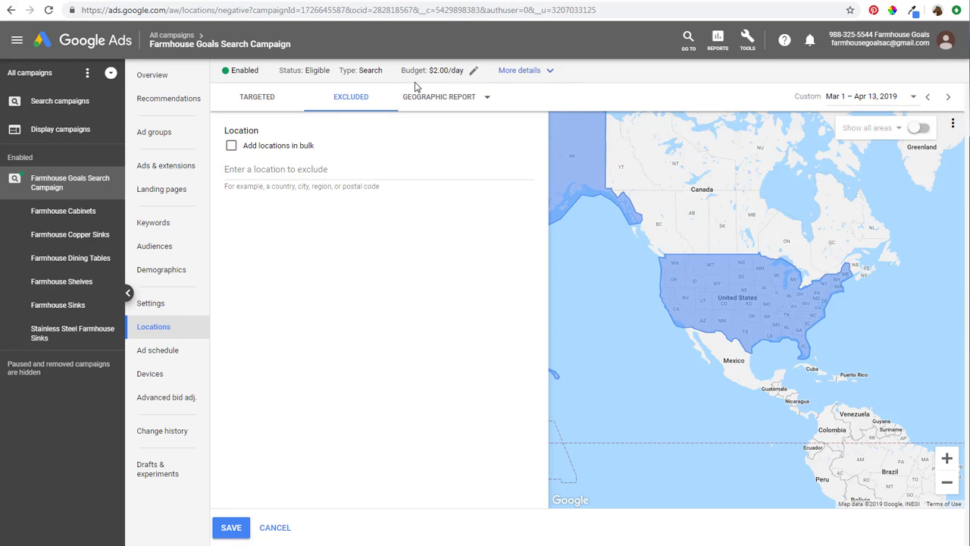
Return to the geographic report of United States states and select Ohio.
click(444, 96)
click(459, 98)
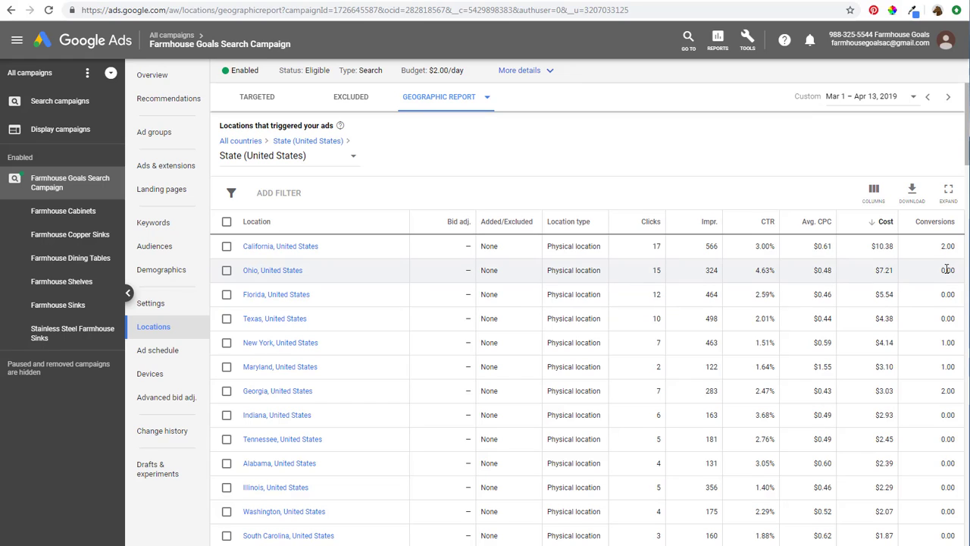
click(226, 270)
click(304, 194)
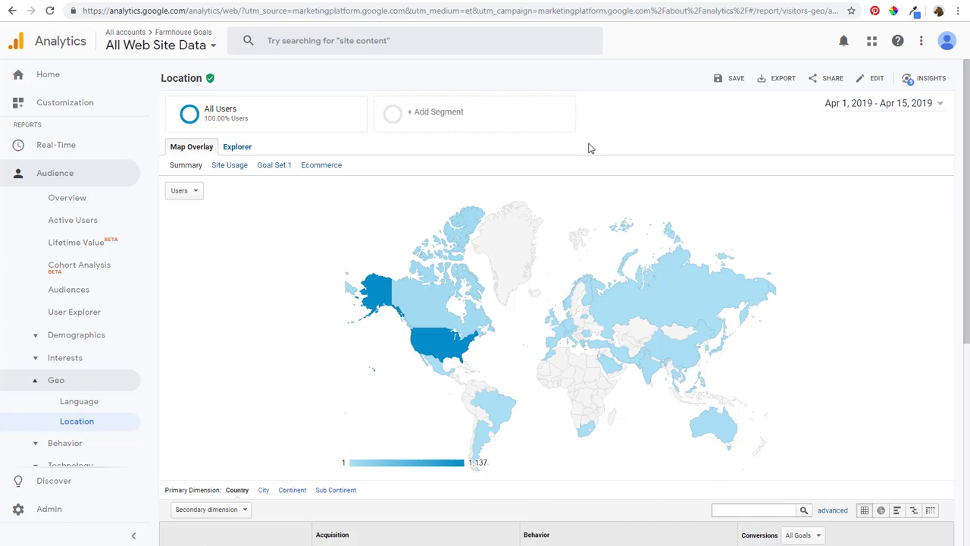
In the Google Analytics audience Location report, review the country table and drill down into the United States by region.
scroll(634, 116, down, 4)
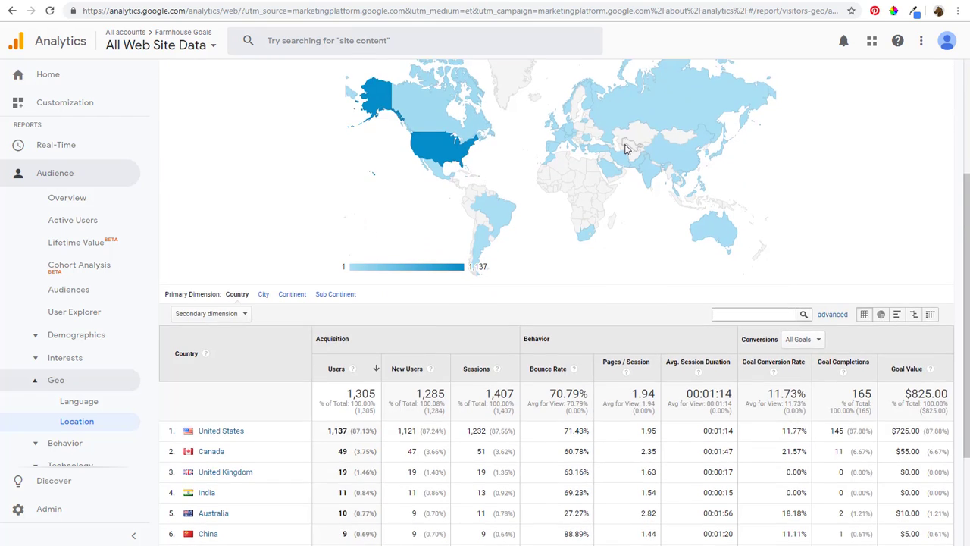
scroll(381, 277, down, 1)
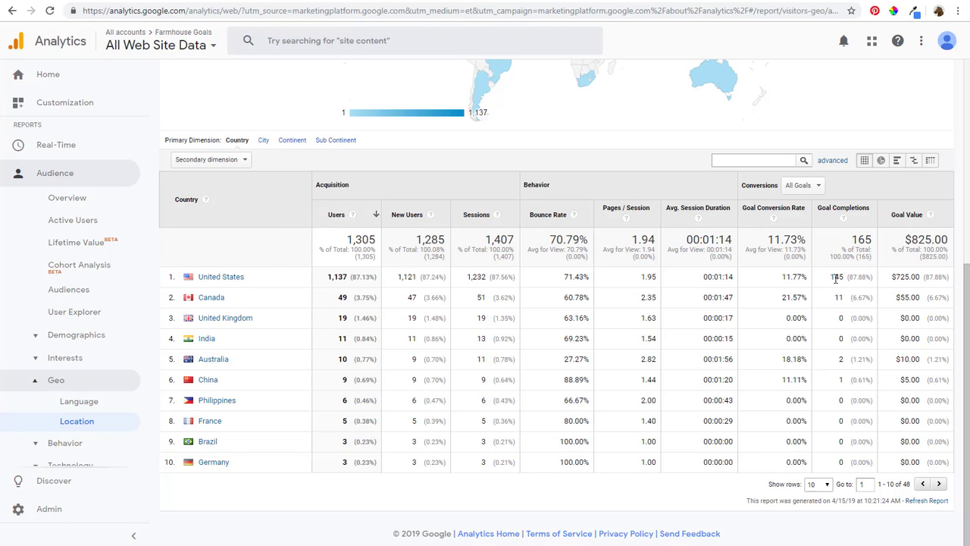
click(211, 280)
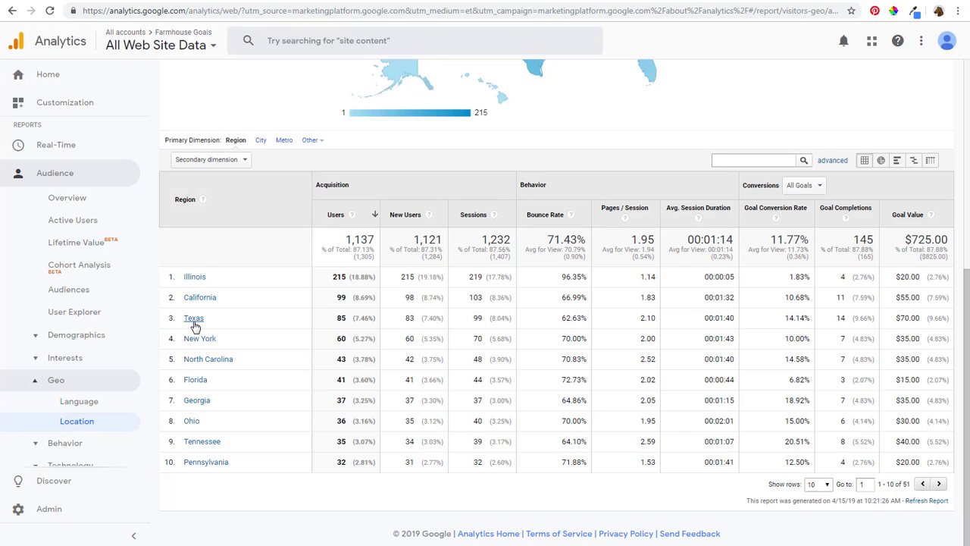
Break the United States location data down by city sorted by goal completions, and switch the primary dimension to Metro.
click(260, 141)
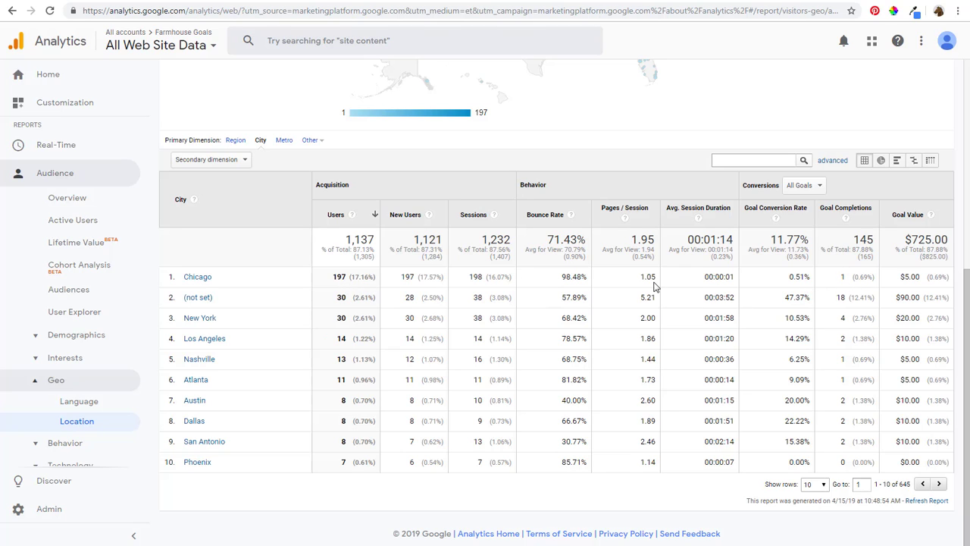
click(827, 210)
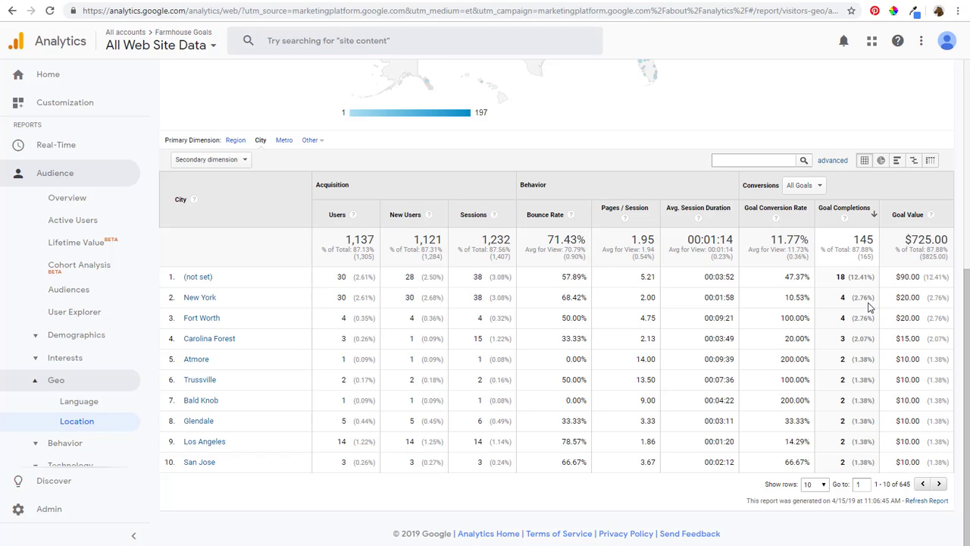
click(284, 141)
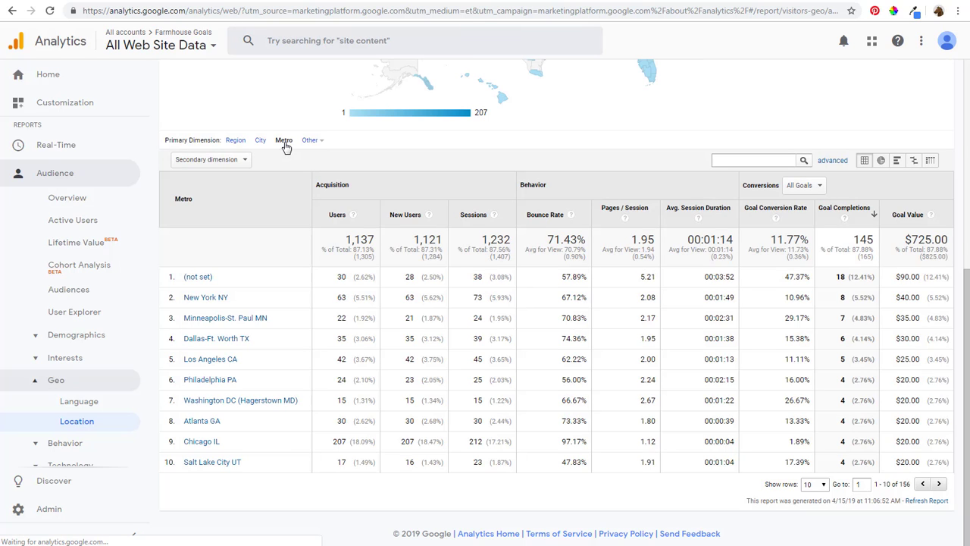